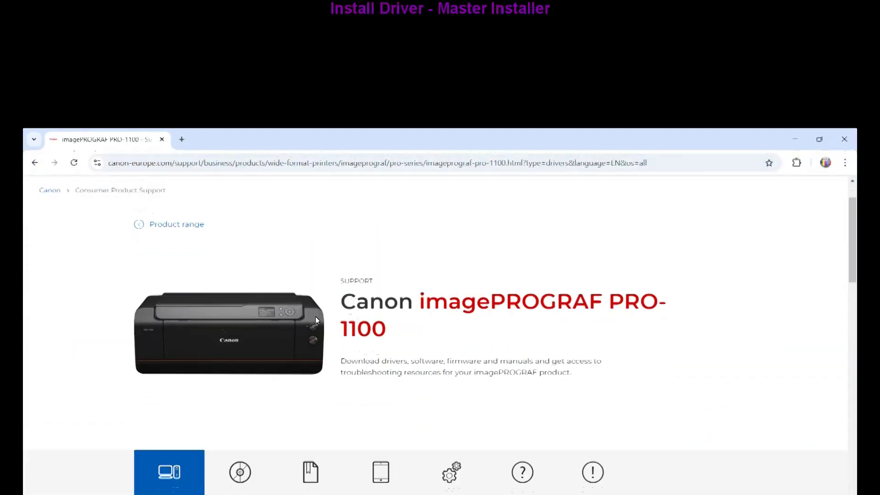
Download the Master Setup (Windows) installer from Canon's Software list, accept the licence, and run it
scroll(316, 198, "down", 4)
left_click(239, 151)
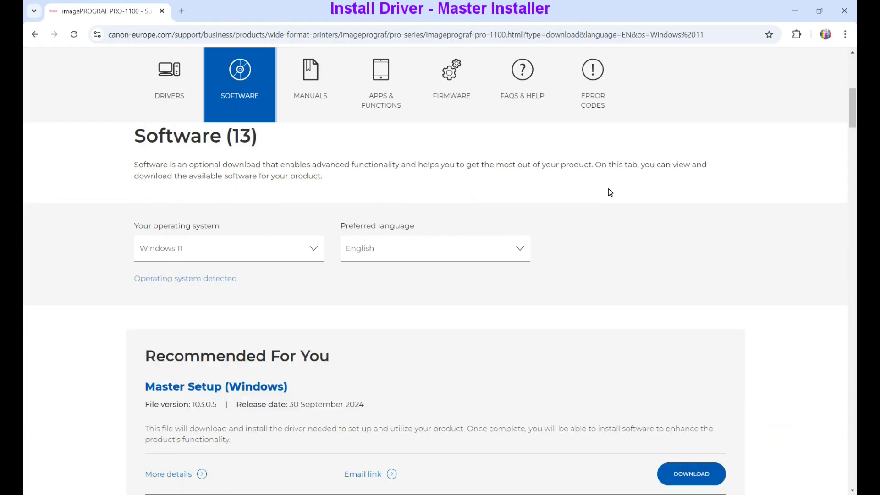
scroll(610, 193, "down", 3)
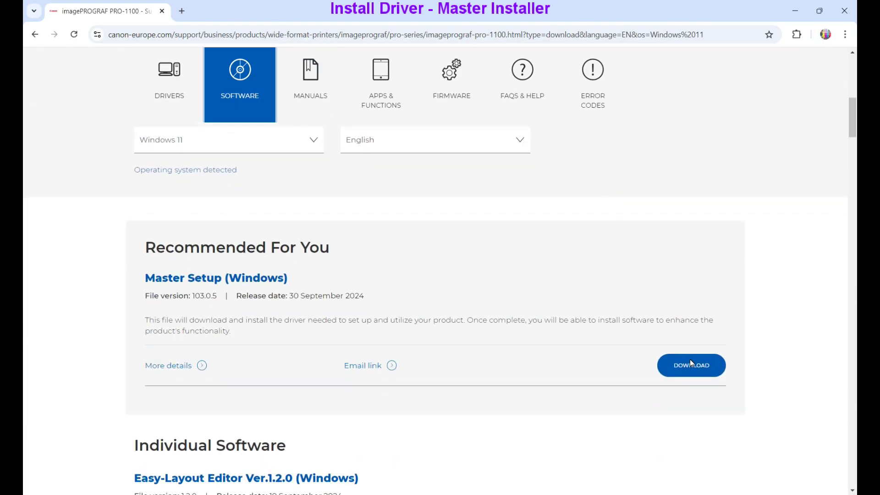
left_click(691, 367)
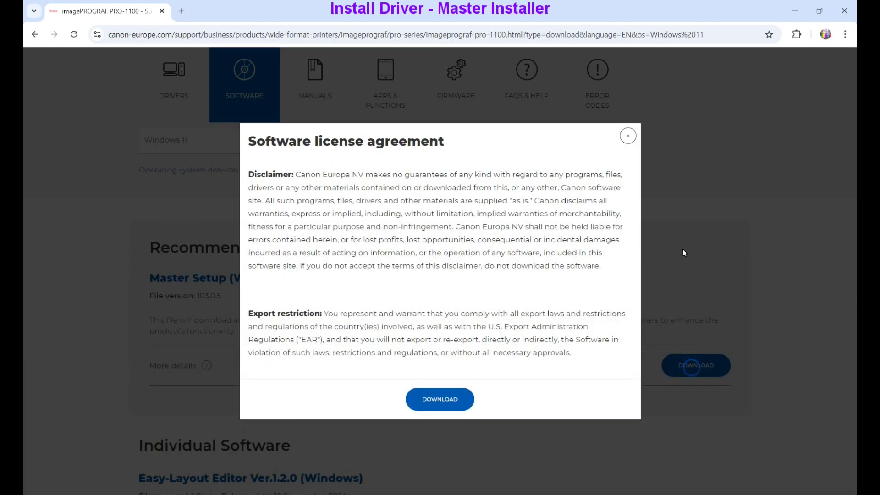
left_click(441, 402)
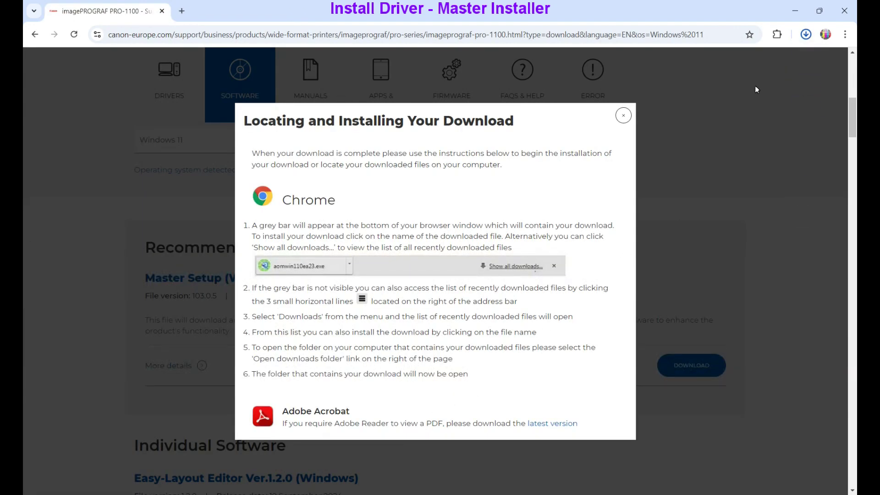
left_click(842, 14)
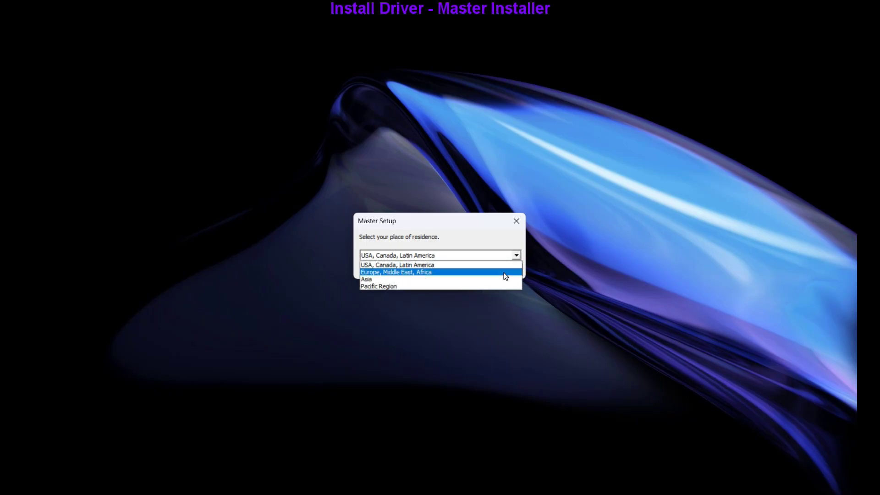
Set the region to Europe, Middle East, Africa, accept the agreements, and pass the power and printer checks
left_click(504, 273)
left_click(504, 273)
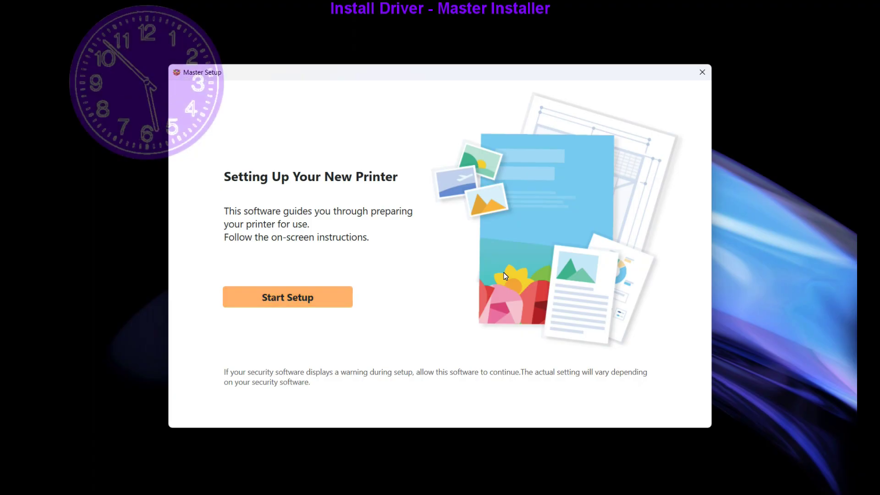
key("Return")
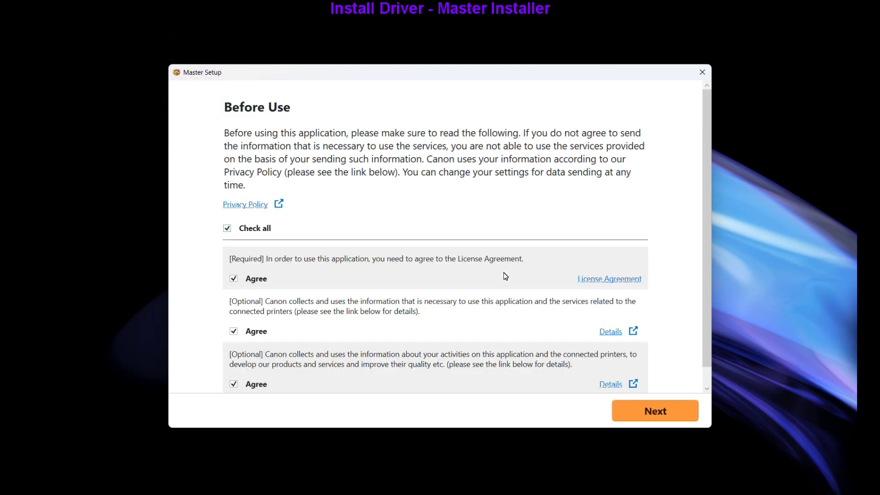
key("Return")
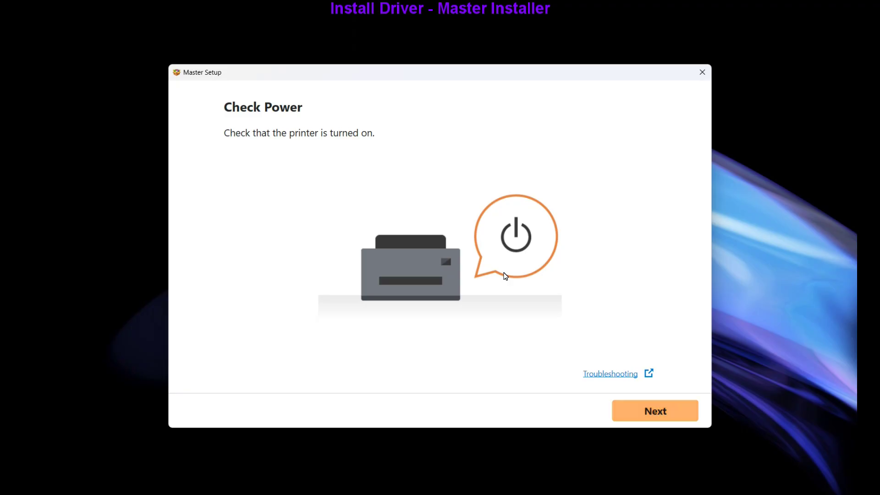
key("Return")
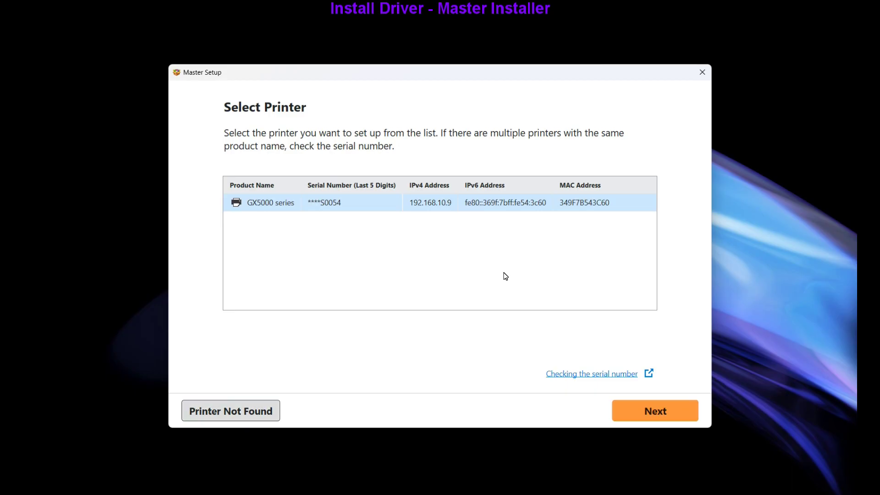
key("Return")
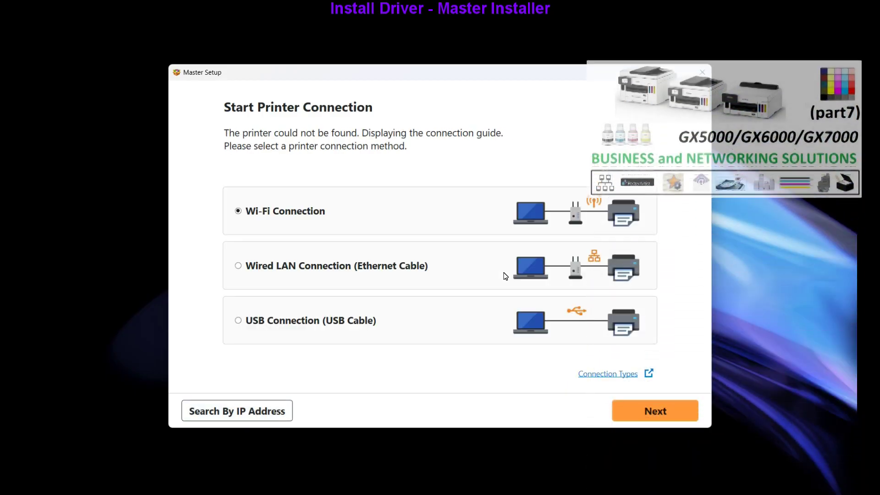
Finish setup over a USB connection and close the installer to the My Canon Printer site
key("Return")
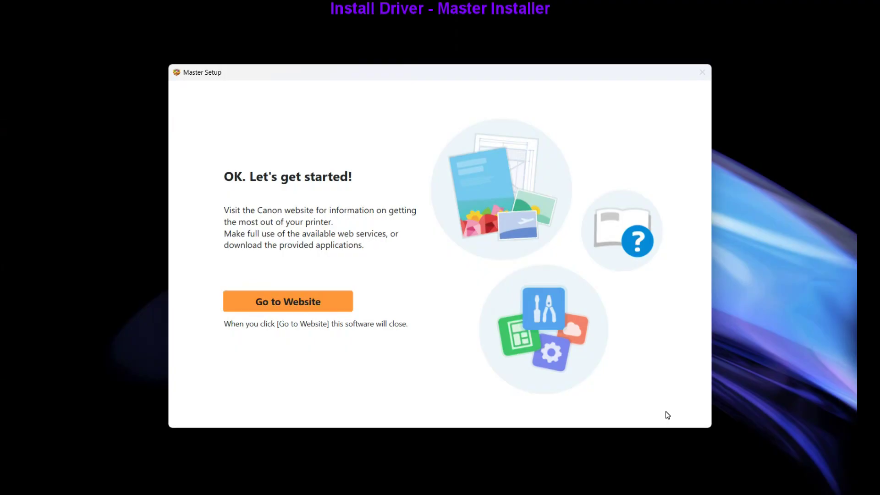
key("Return")
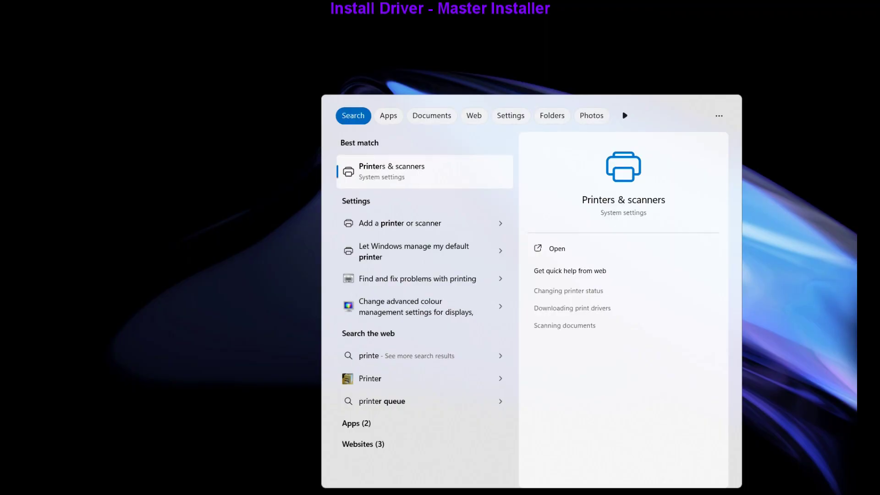
Print a Windows test page on the Canon PRO-1100 series from Printers & scanners
key("Return")
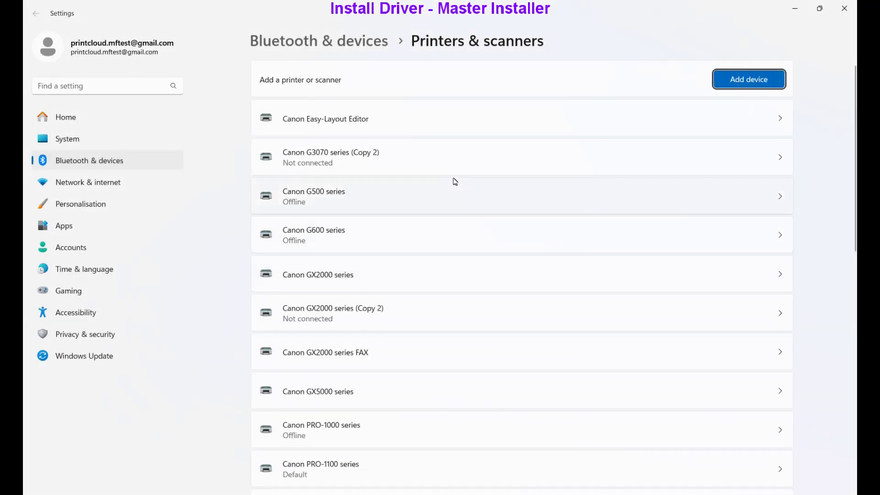
scroll(454, 184, "down", 5)
left_click(325, 280)
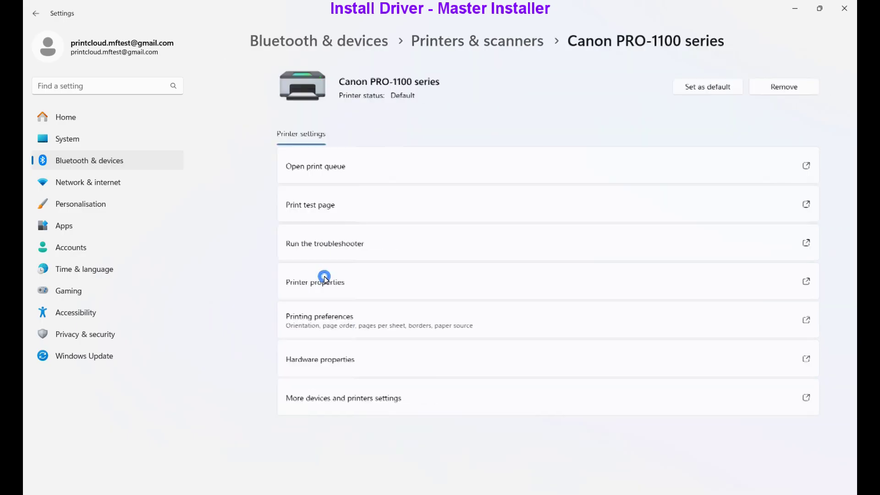
left_click(281, 214)
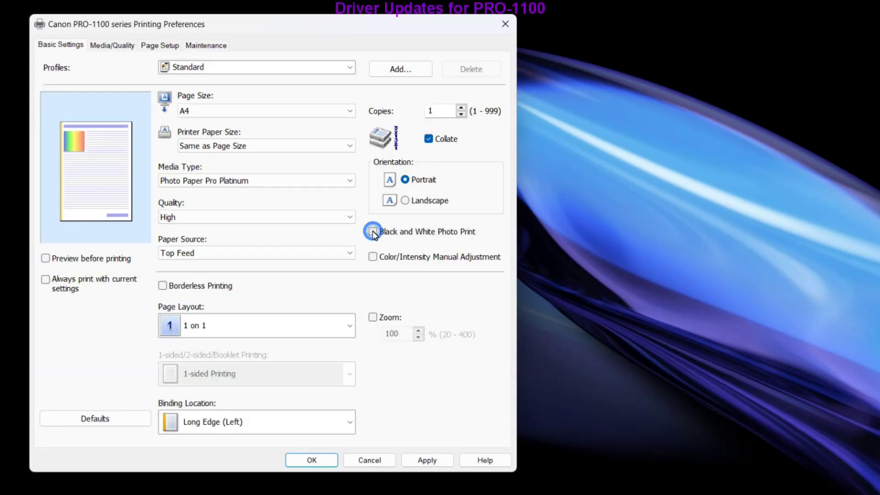
left_click(373, 257)
left_click(176, 95)
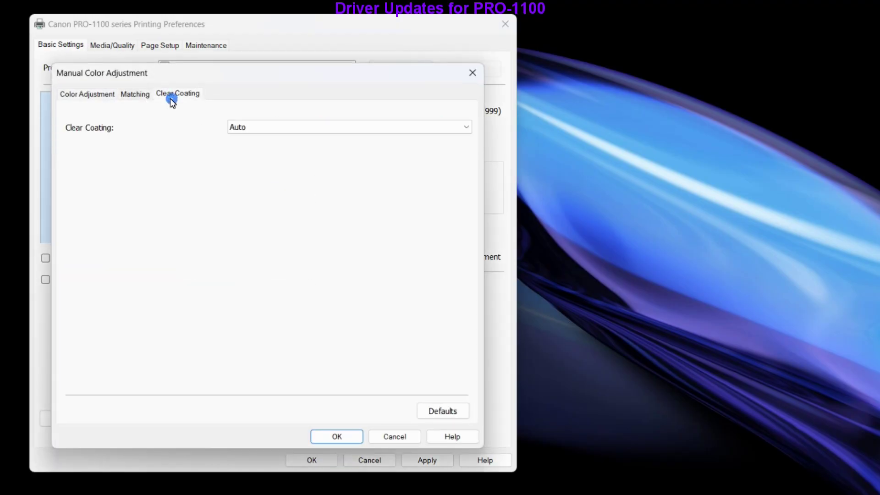
left_click(244, 126)
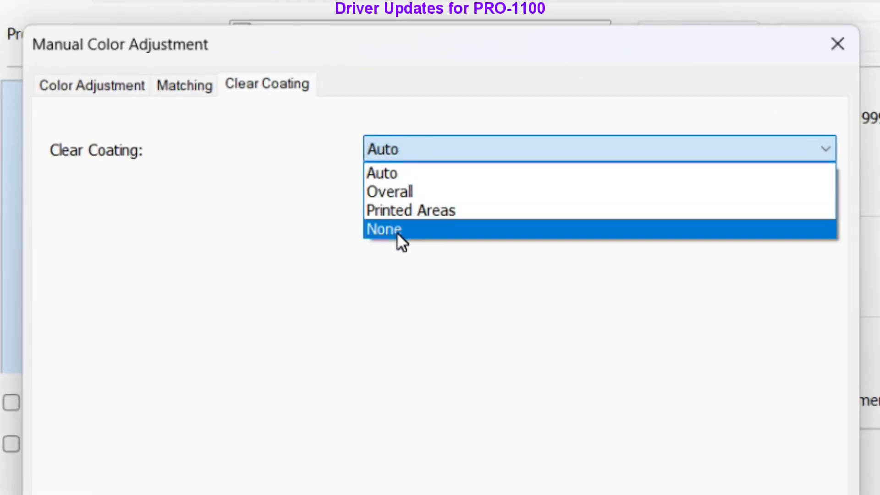
left_click(387, 165)
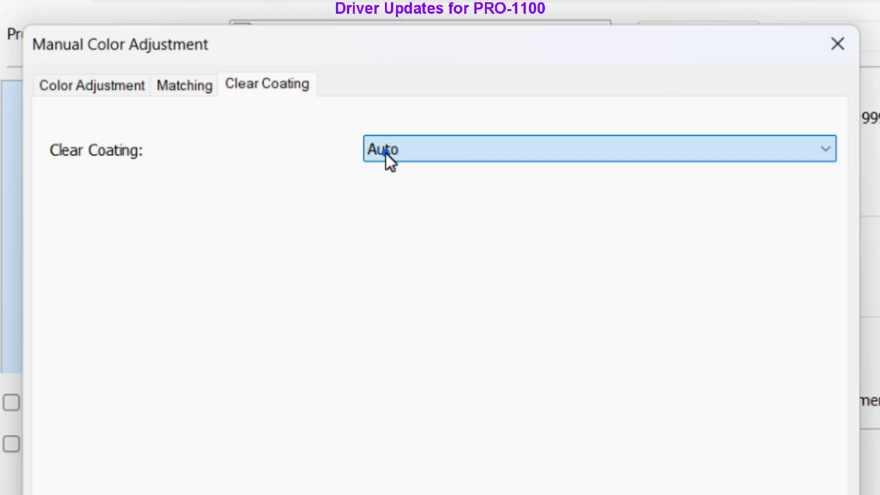
left_click(386, 156)
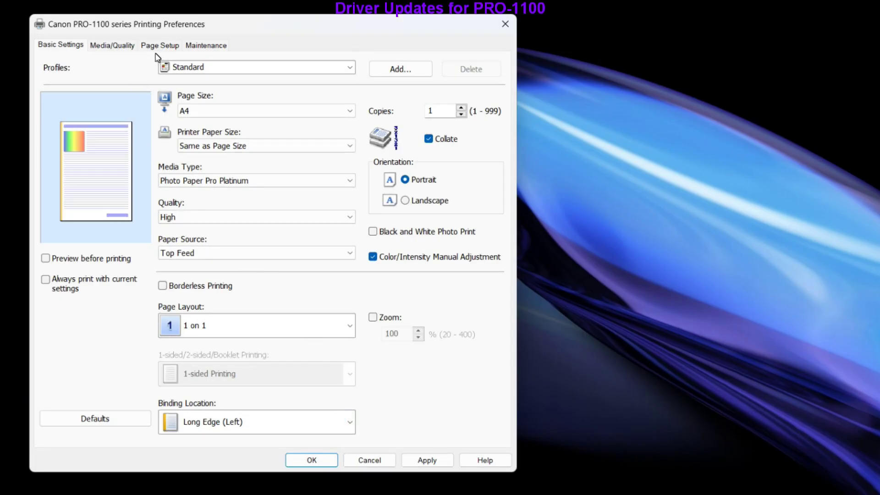
left_click(157, 47)
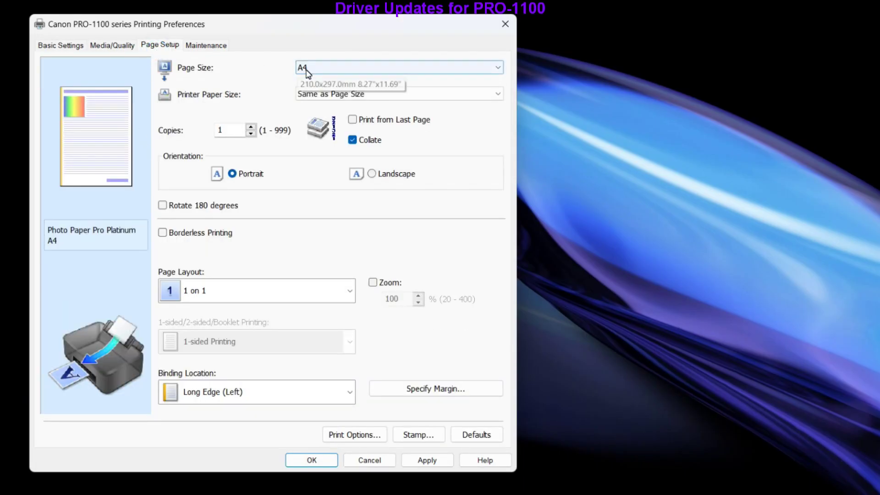
left_click(334, 139)
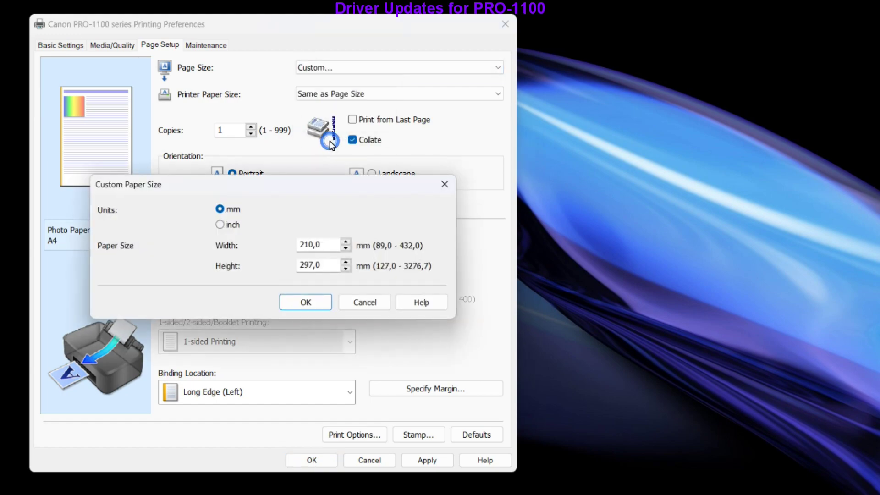
key("Tab")
type("3")
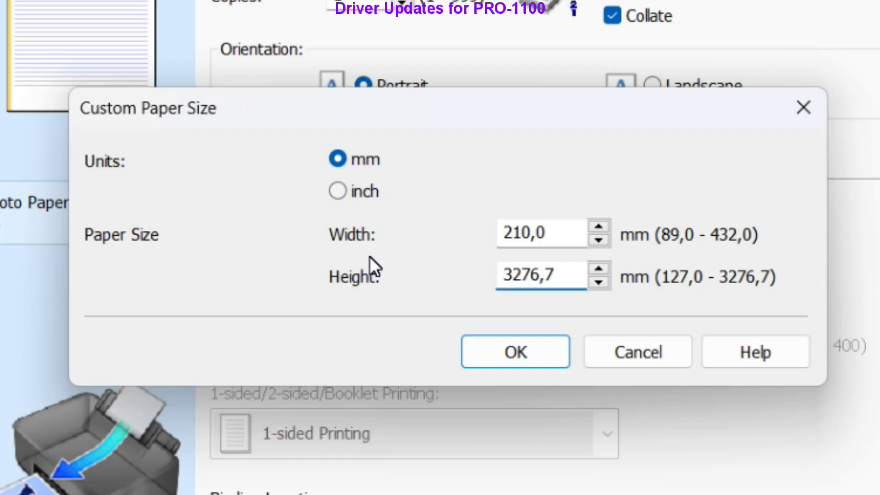
left_click(497, 366)
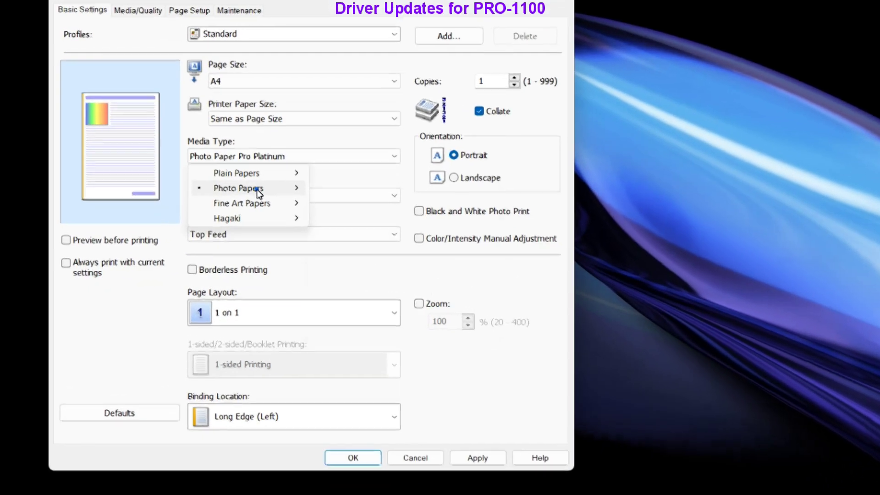
Browse the photo and fine art media types and turn on borderless printing
left_click(261, 210)
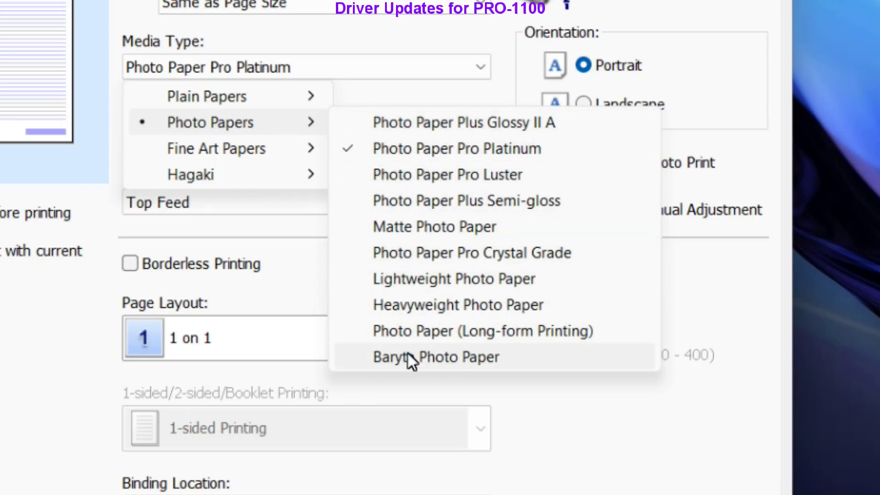
left_click(286, 149)
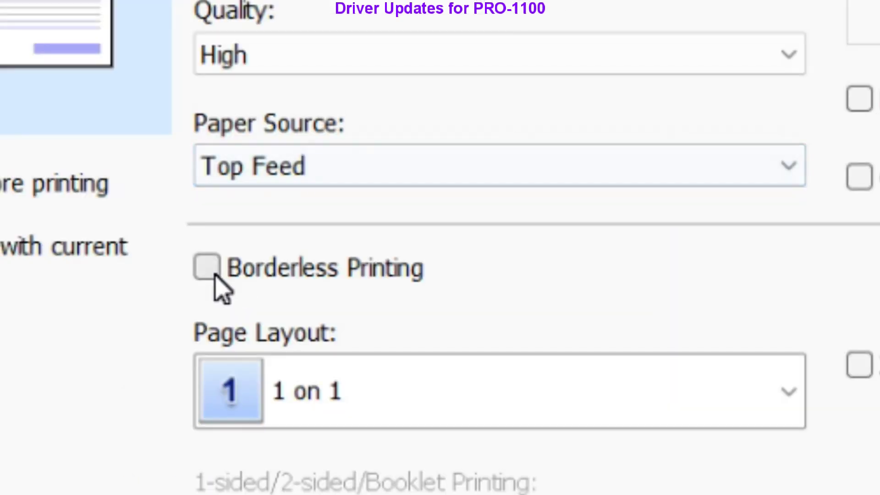
left_click(130, 264)
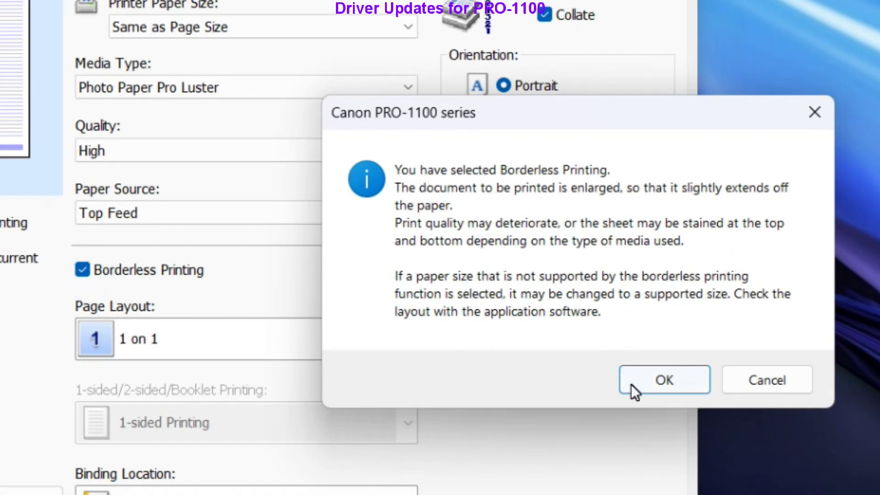
left_click(631, 384)
Browse the photo page sizes, keep A4, and turn borderless printing back off
left_click(302, 117)
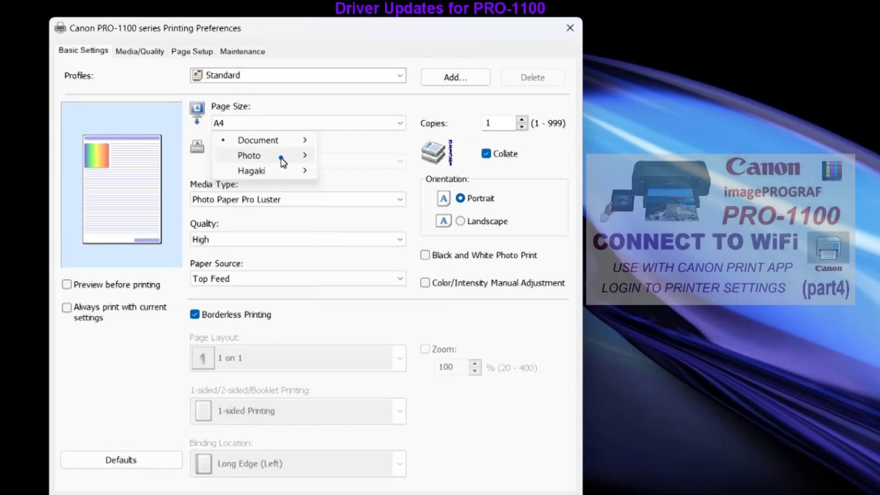
left_click(302, 147)
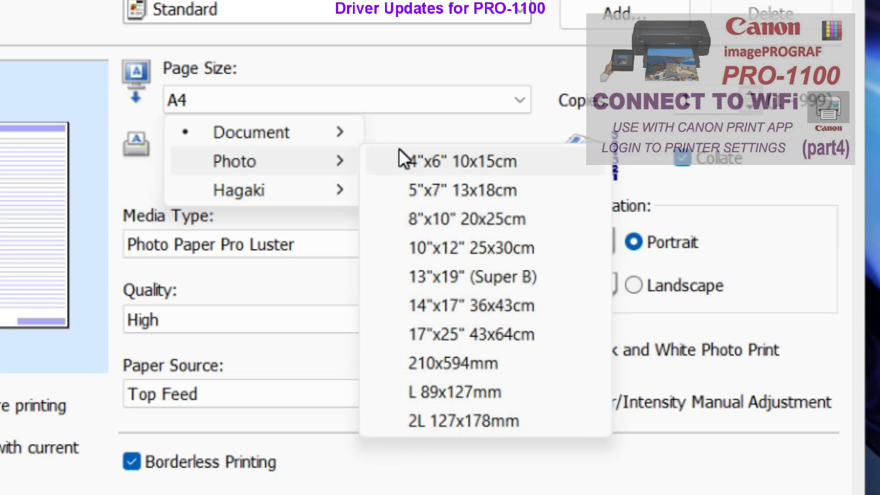
left_click(337, 275)
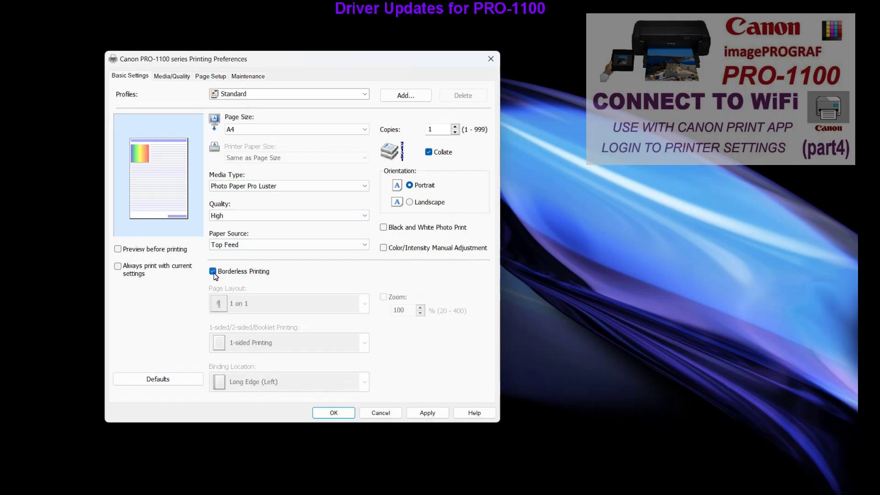
left_click(213, 272)
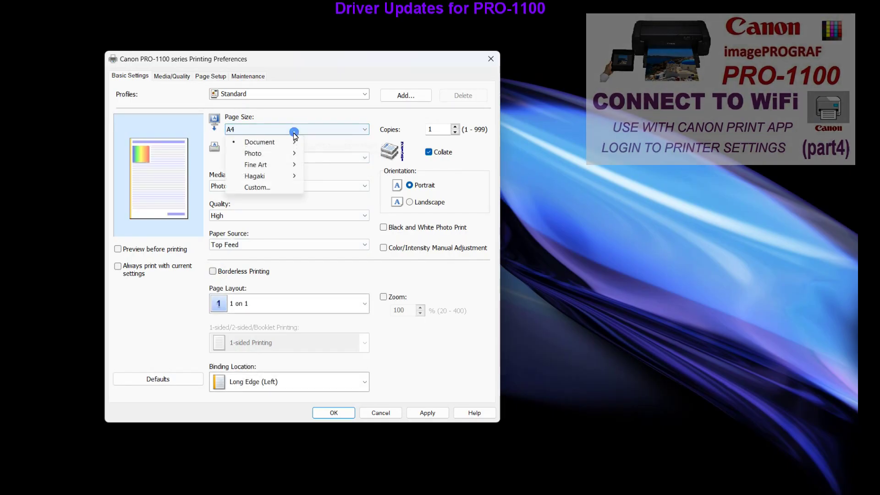
mouse_move(284, 153)
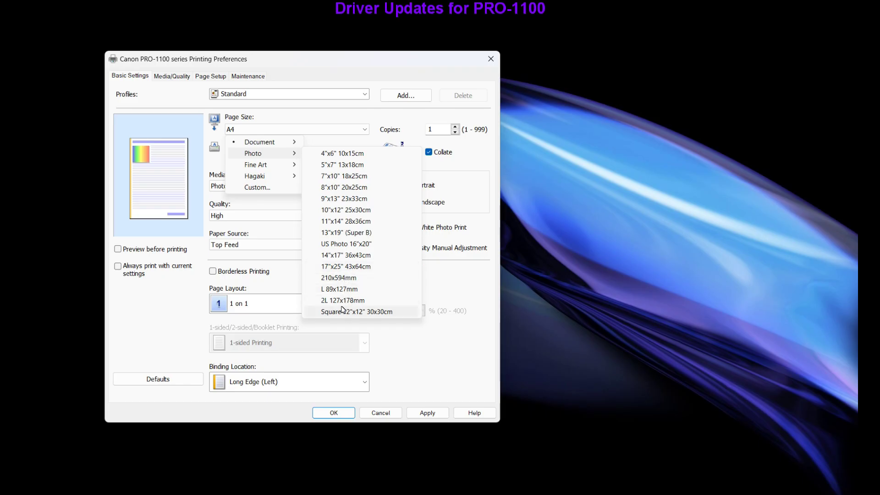
left_click(340, 143)
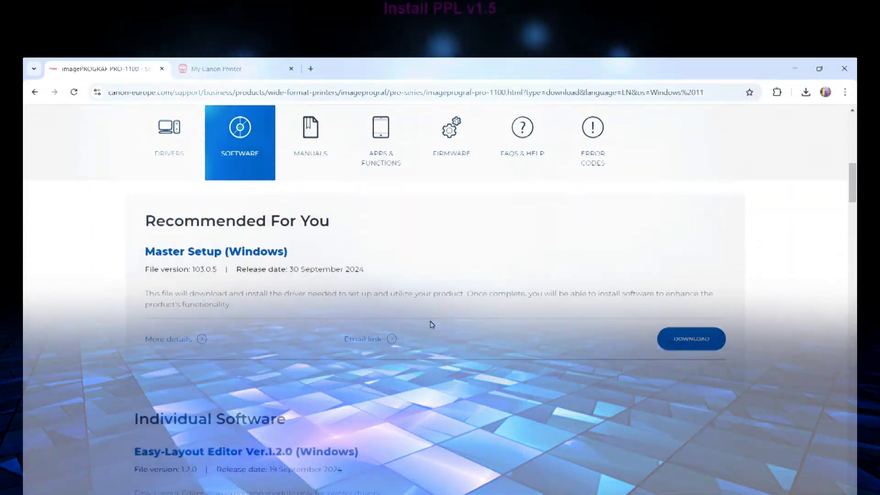
Download Professional Print & Layout Ver.1.5.0 and accept its licence agreement
scroll(434, 270, "down", 20)
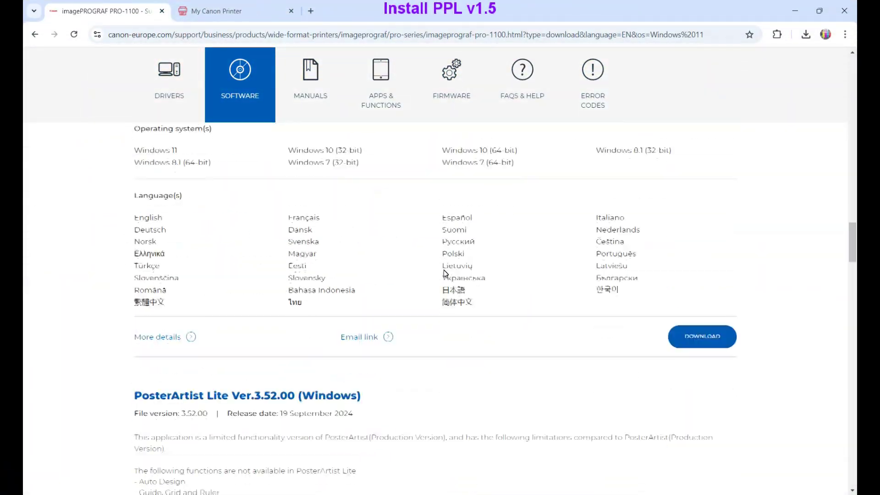
scroll(444, 273, "down", 20)
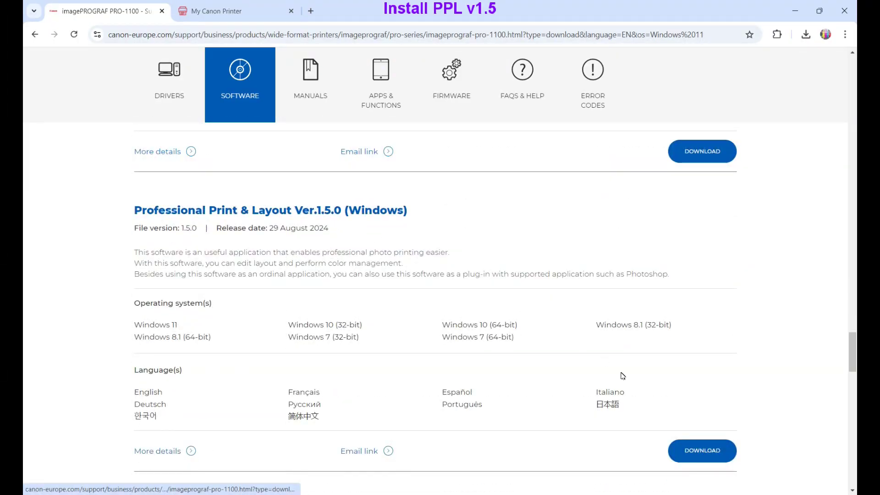
left_click(683, 454)
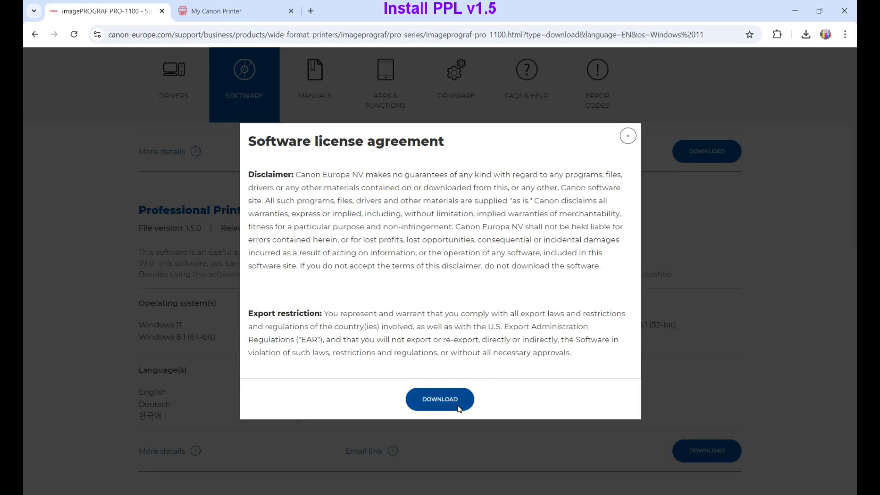
left_click(459, 409)
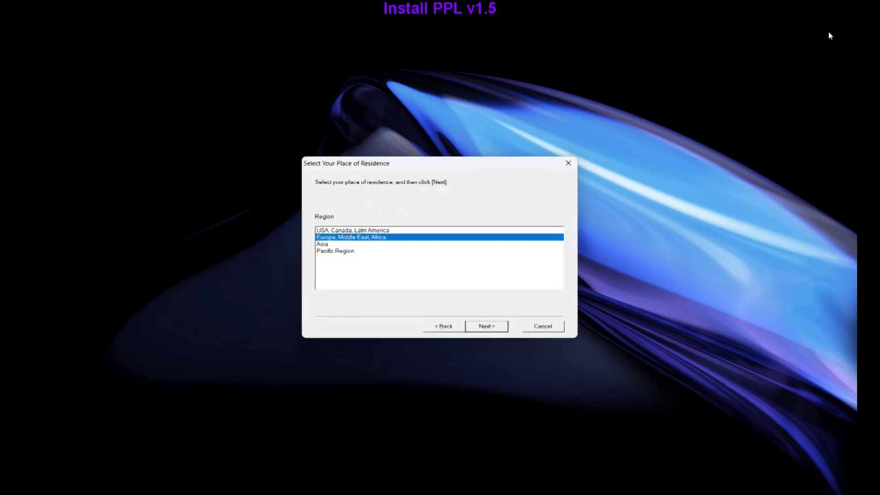
key("Return")
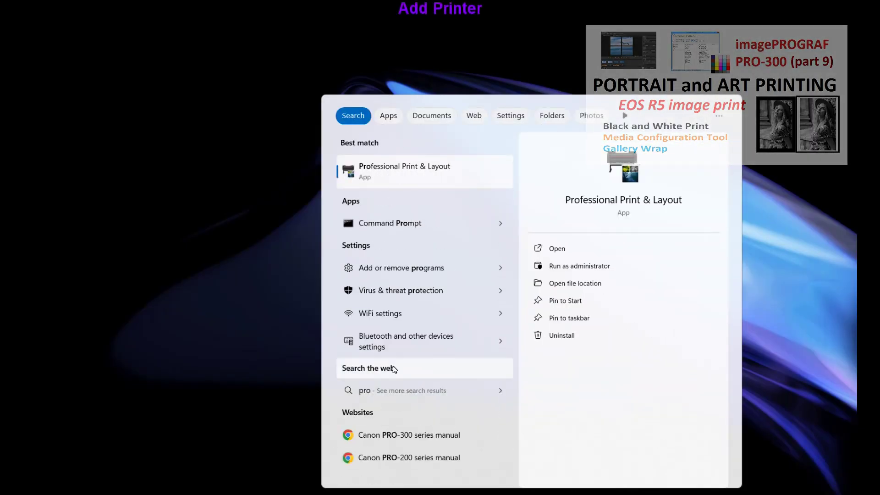
Launch Professional Print & Layout, add the PRO-1100 series printer, and make it the active printer
left_click(552, 249)
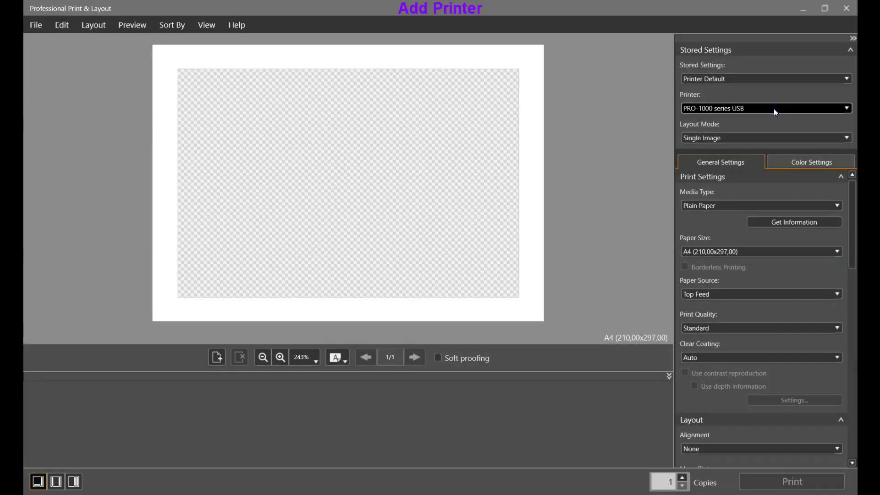
left_click(774, 109)
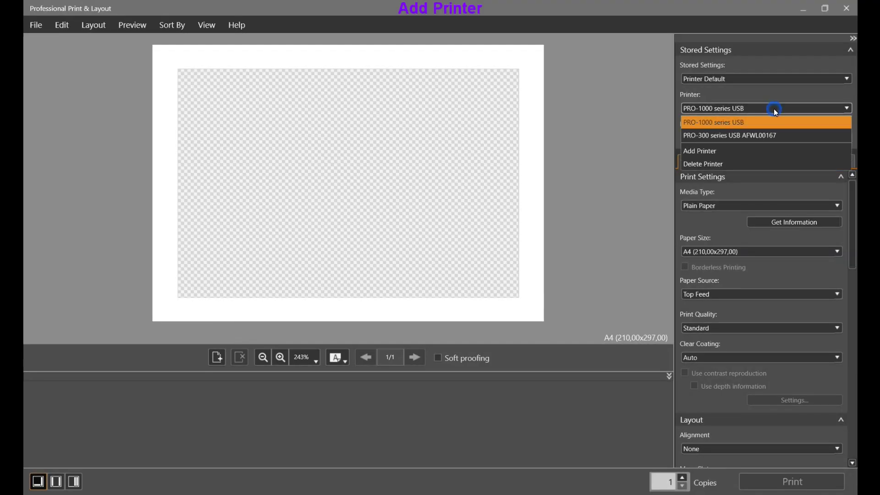
left_click(708, 151)
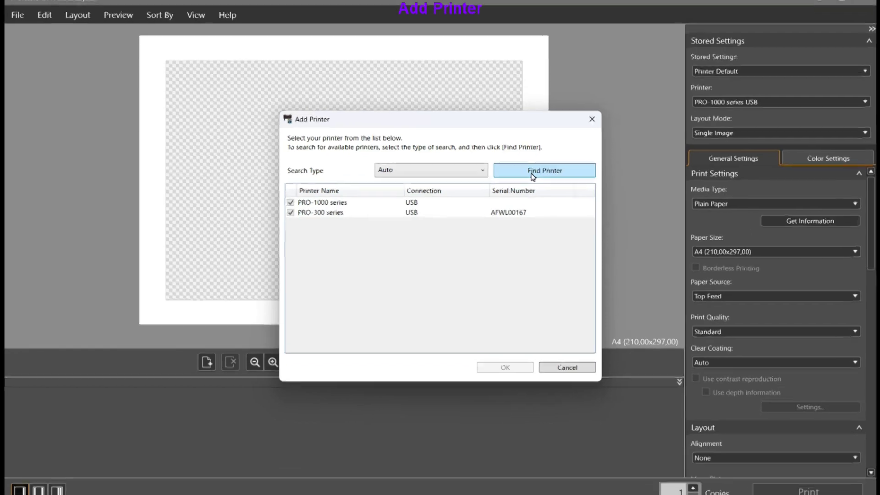
left_click(527, 176)
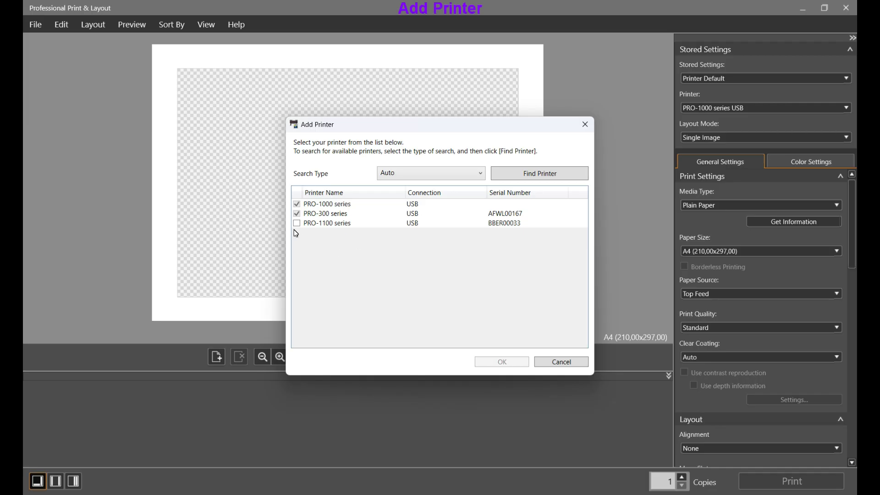
left_click(297, 224)
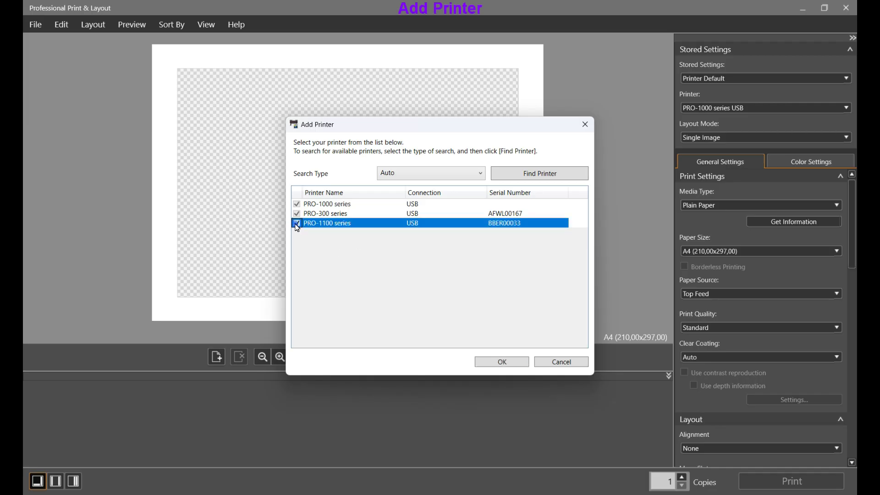
left_click(516, 367)
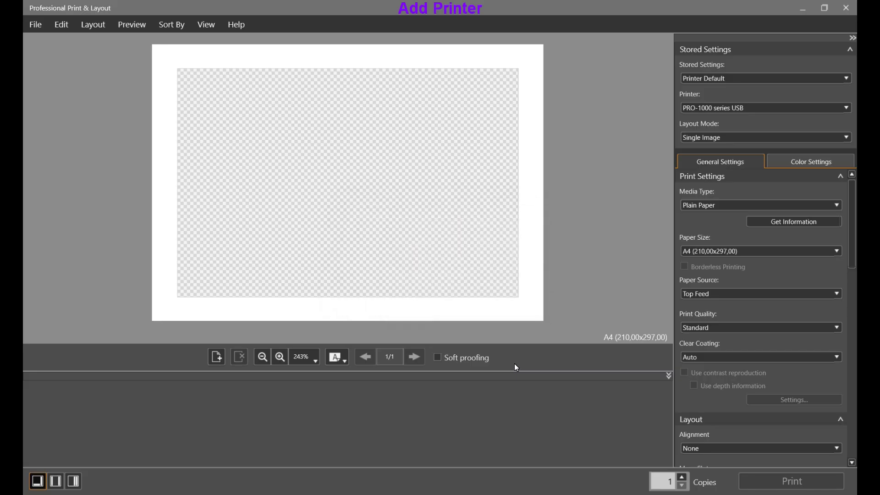
left_click(723, 110)
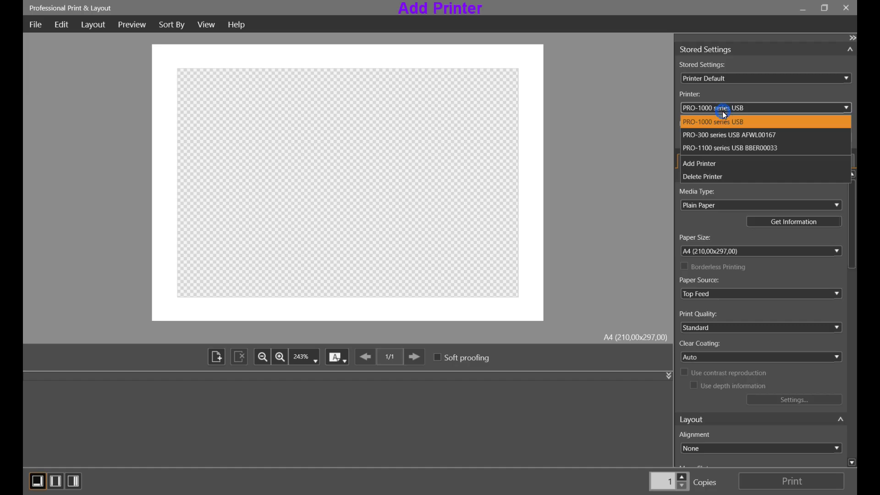
left_click(721, 149)
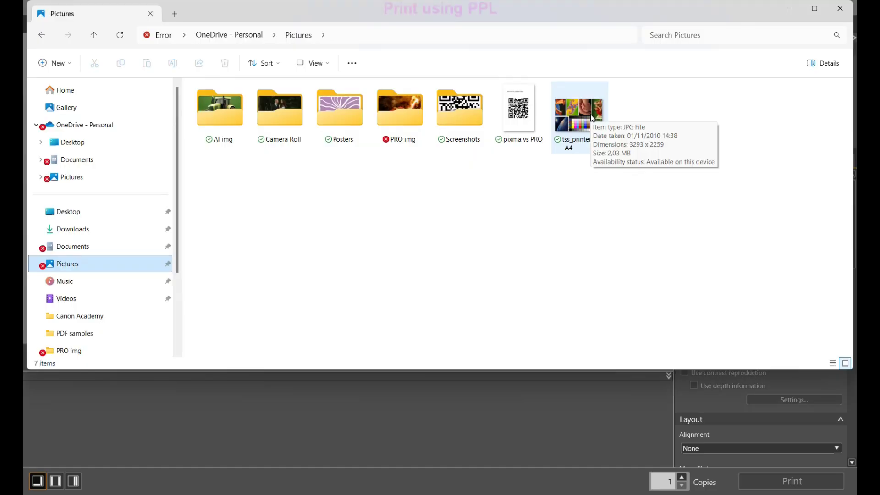
Import the tss_printer_test chart image and place one copy on the A4 page
left_click_drag(568, 121, 464, 404)
left_click(510, 406)
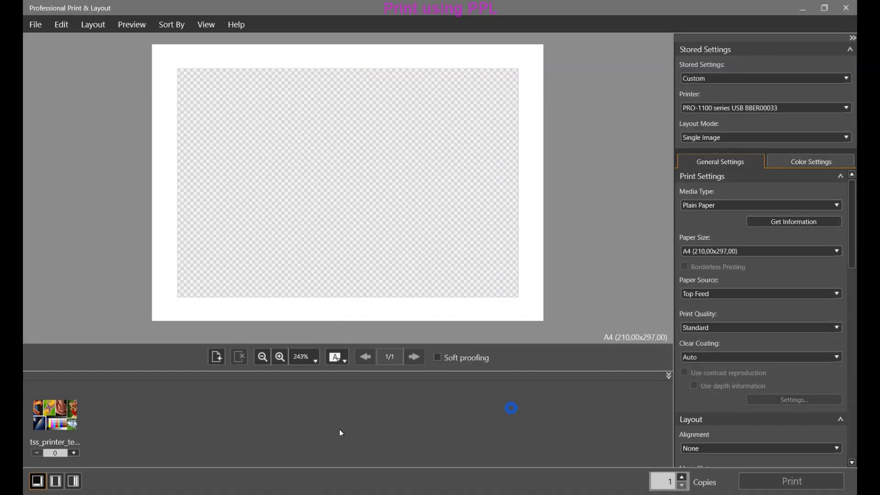
left_click(74, 453)
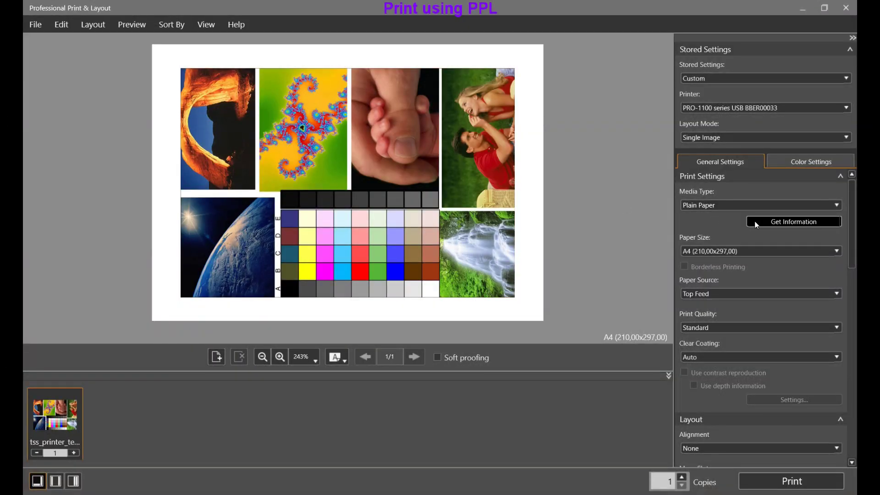
Apply the printer's loaded Photo Paper Pro Platinum media settings and turn on contrast reproduction
left_click(755, 222)
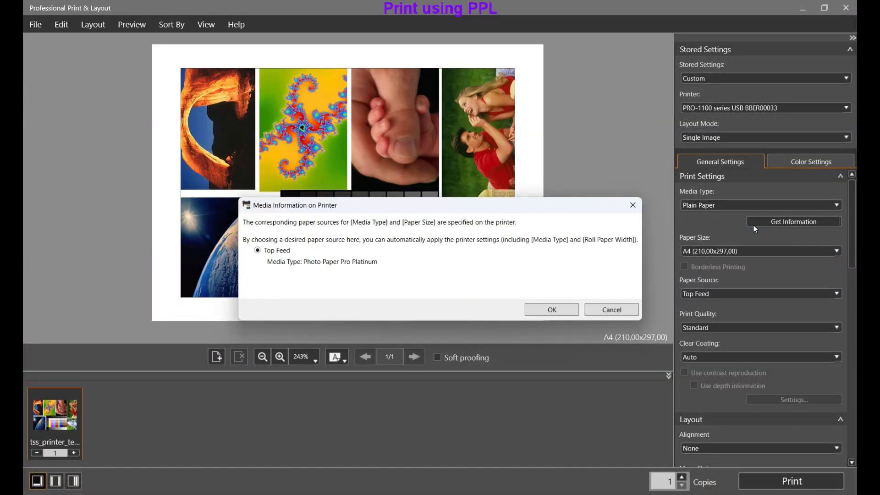
left_click(565, 311)
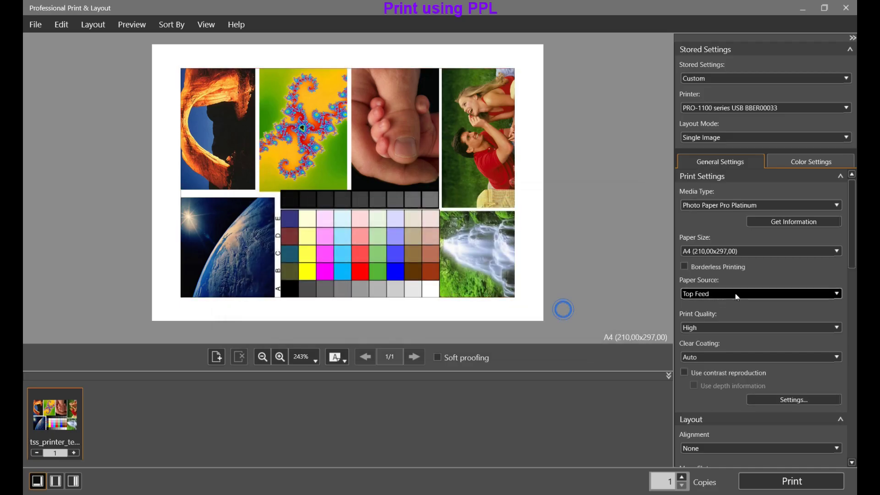
scroll(761, 272, "down", 3)
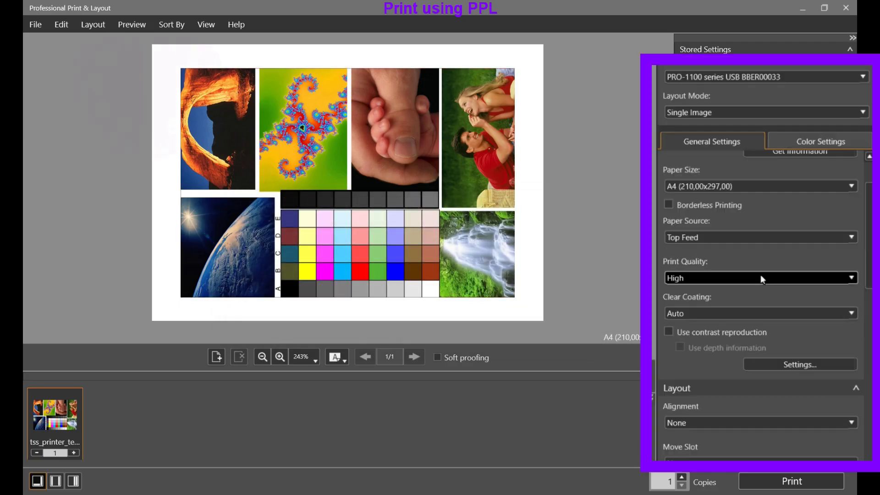
scroll(760, 275, "down", 2)
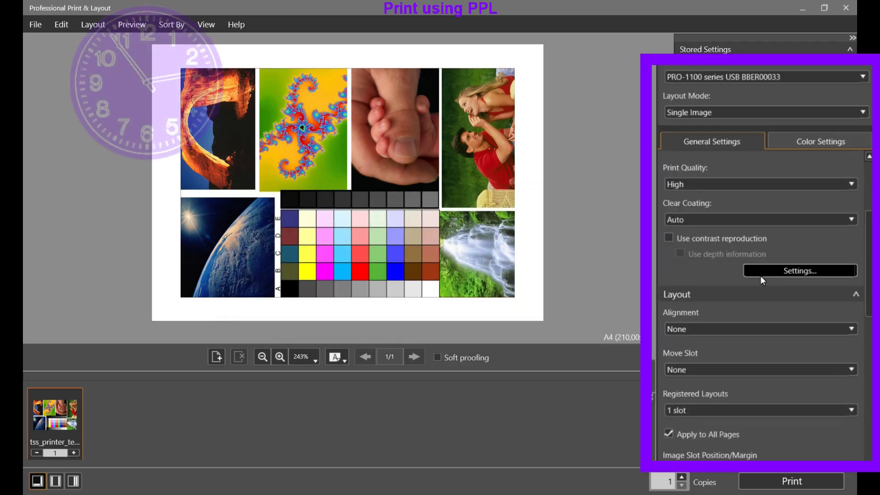
left_click(670, 237)
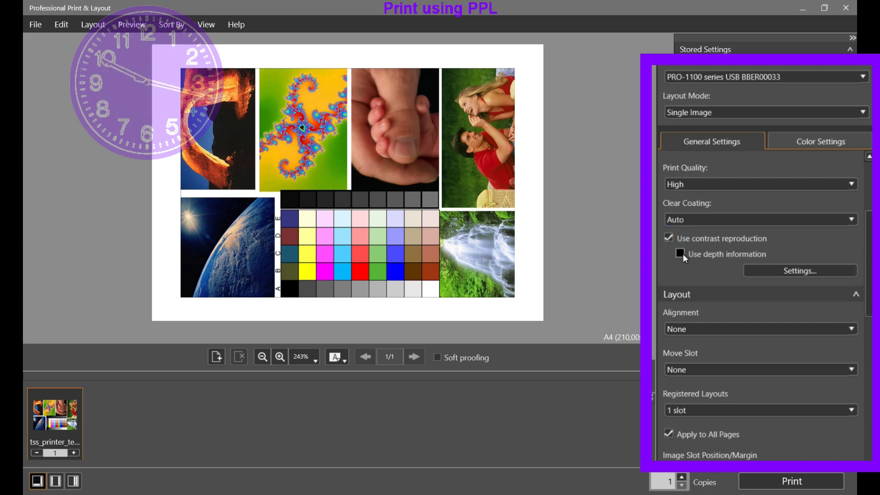
Try black page margins before reverting to white, and keep Use ICC Profile as the colour mode
scroll(755, 310, "down", 2)
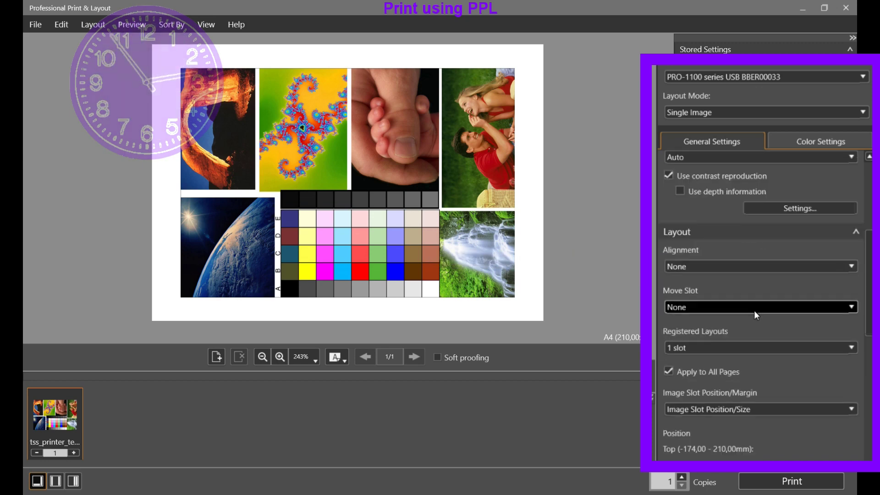
scroll(755, 312, "down", 8)
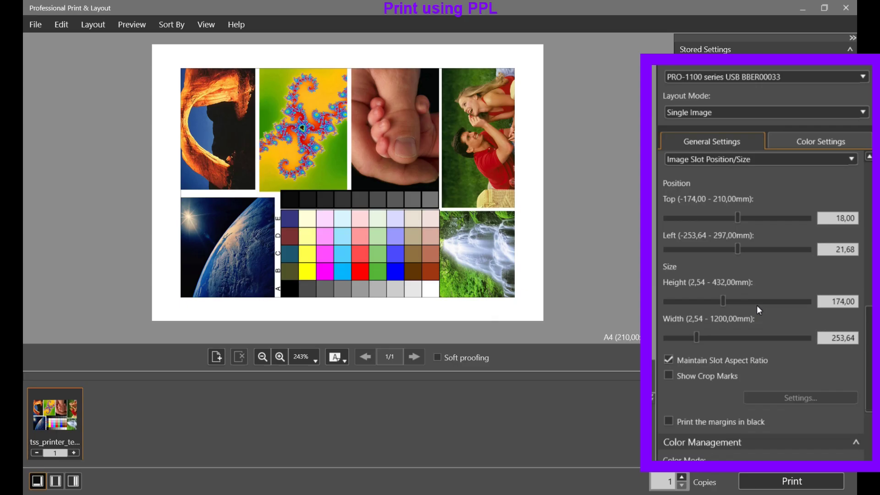
scroll(757, 310, "down", 2)
left_click(671, 358)
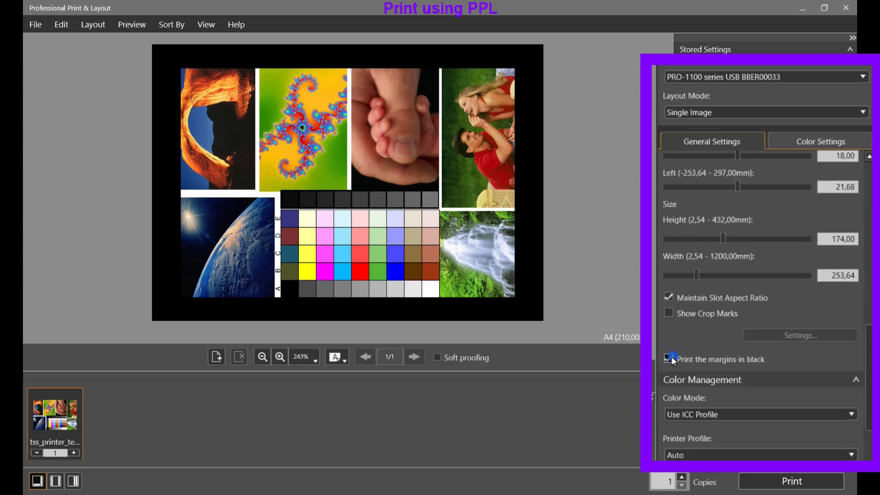
left_click(670, 357)
scroll(731, 287, "down", 2)
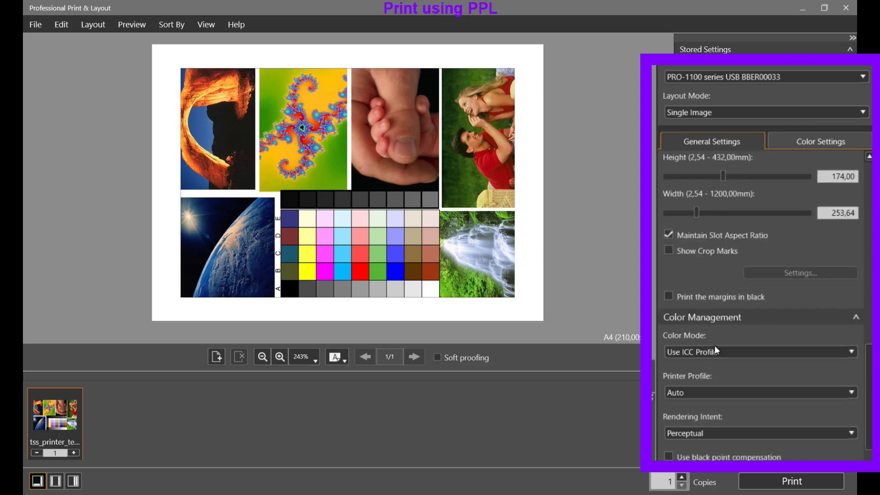
left_click(714, 352)
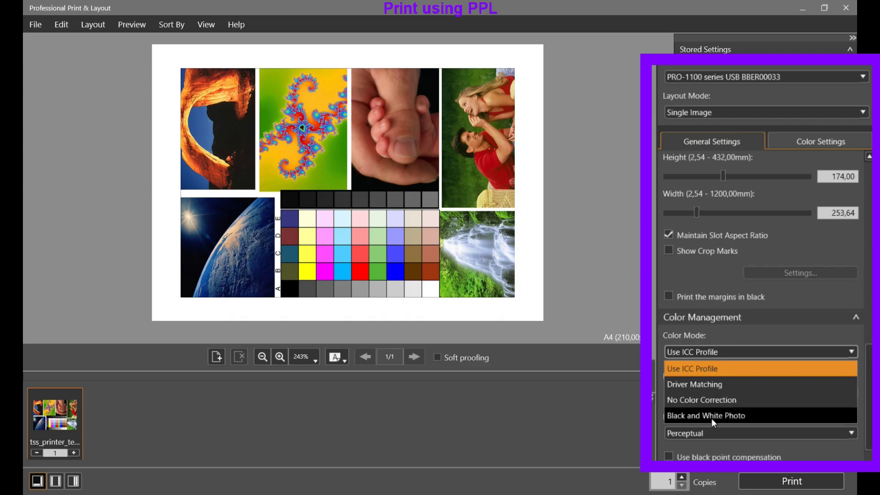
left_click(714, 369)
Leave header printing off after trying it, and bring up the Color Settings adjustments
scroll(734, 270, "down", 2)
scroll(735, 274, "down", 3)
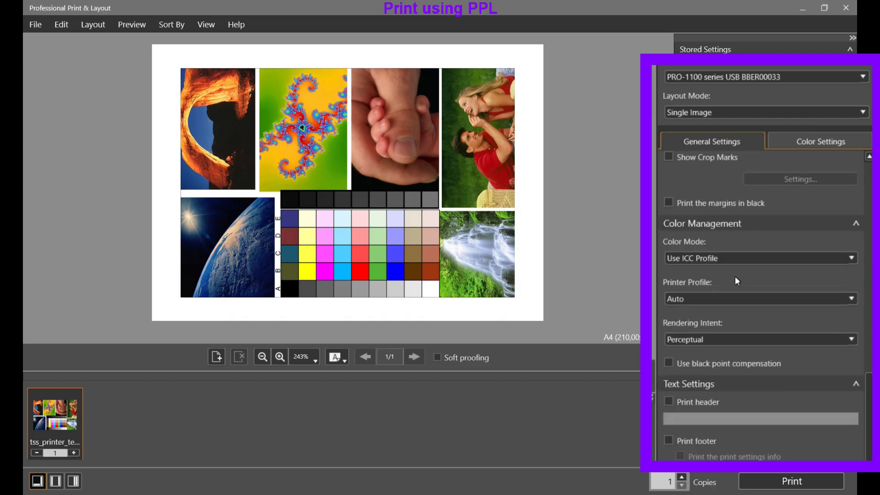
left_click(670, 348)
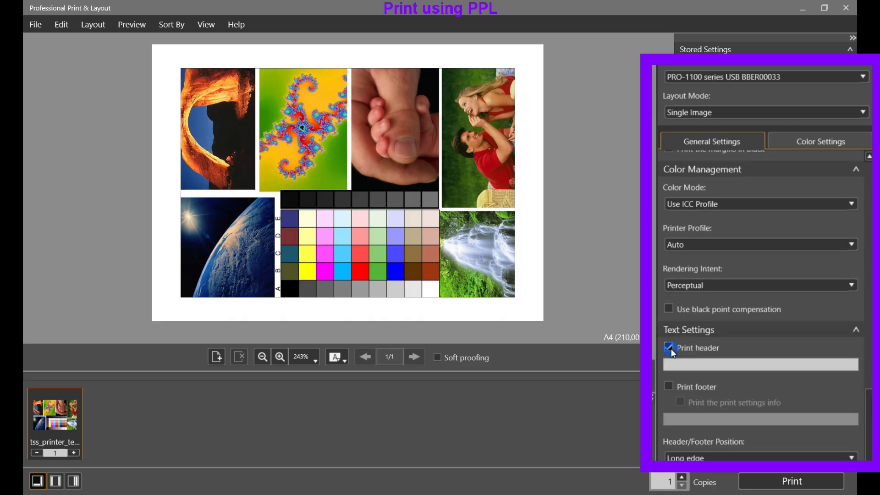
left_click(669, 348)
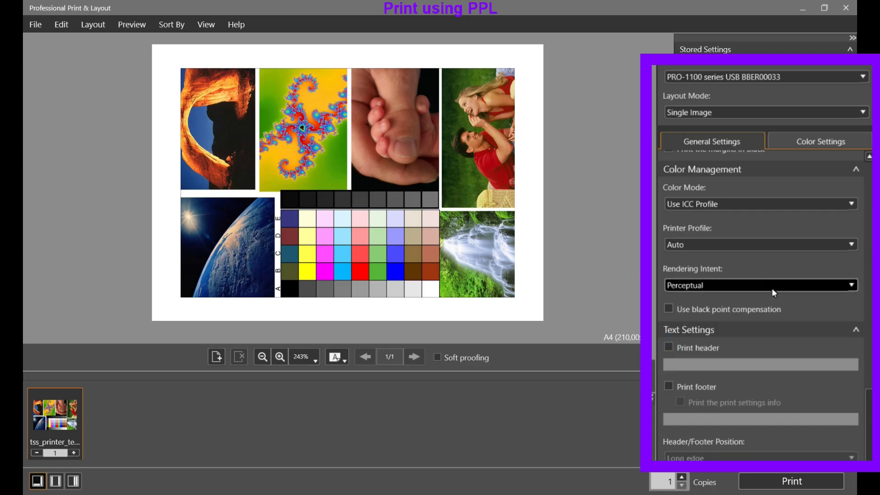
left_click(809, 163)
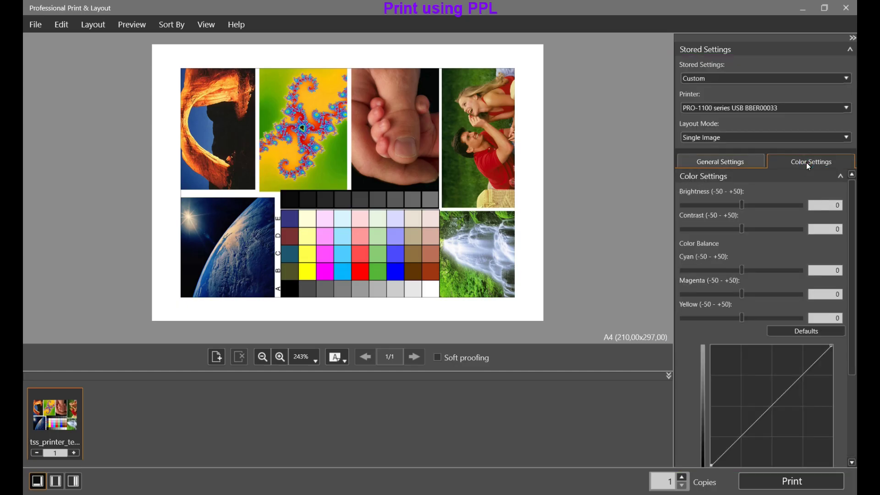
scroll(802, 337, "down", 5)
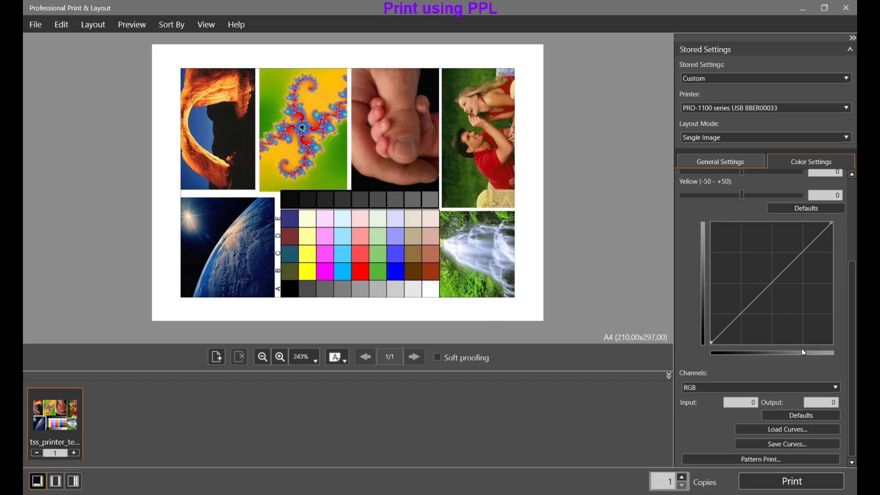
left_click(771, 460)
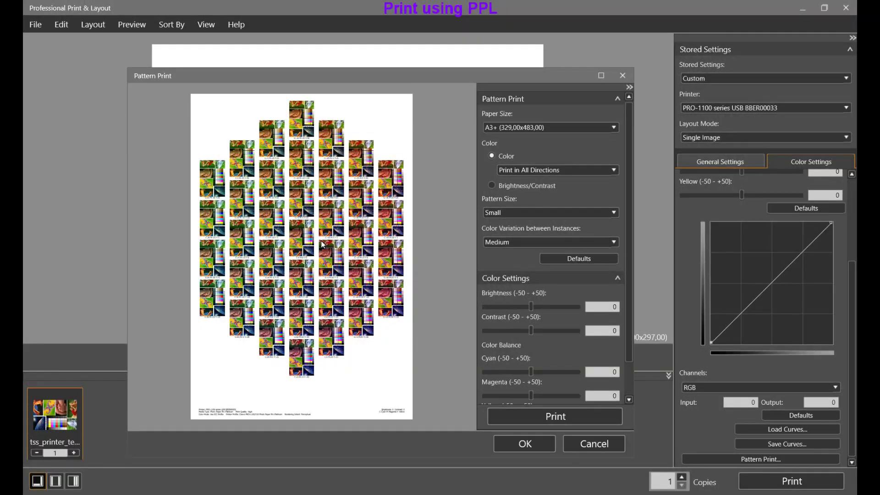
left_click(540, 450)
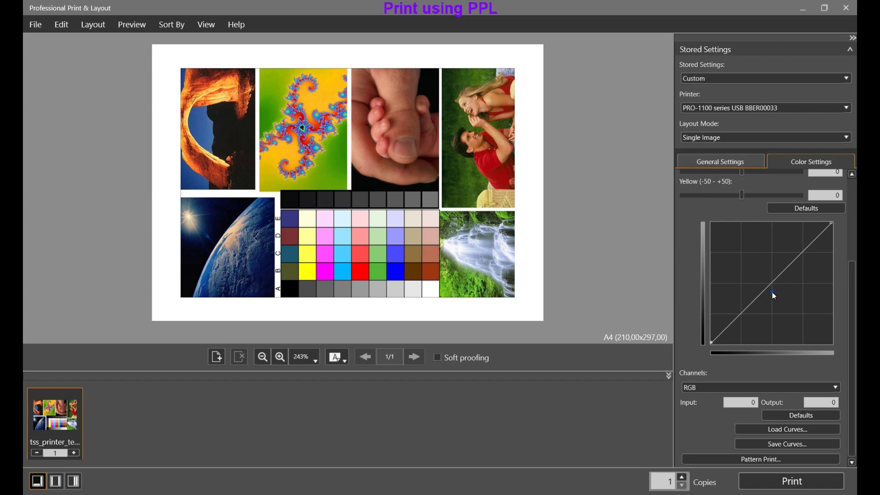
left_click_drag(773, 292, 743, 252)
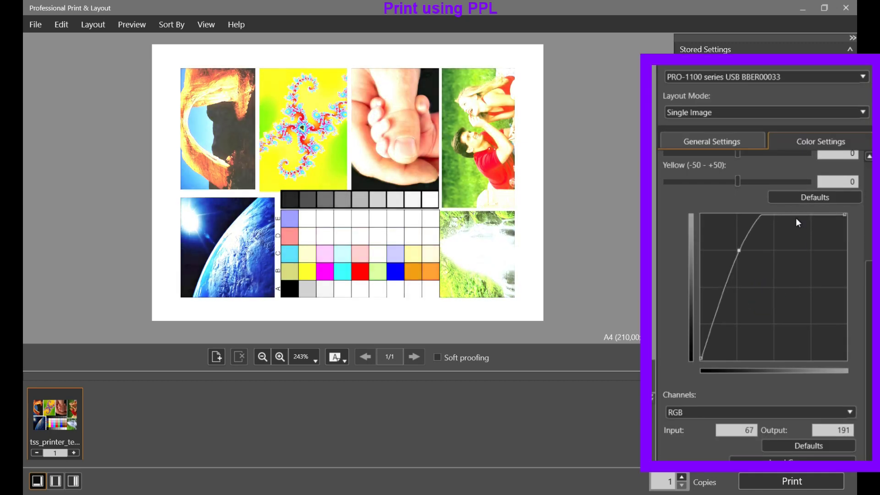
left_click_drag(796, 219, 798, 328)
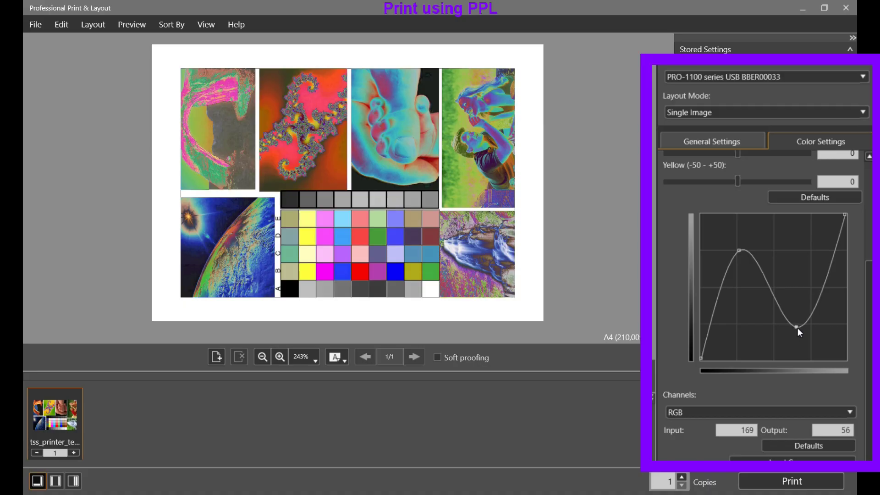
left_click(810, 448)
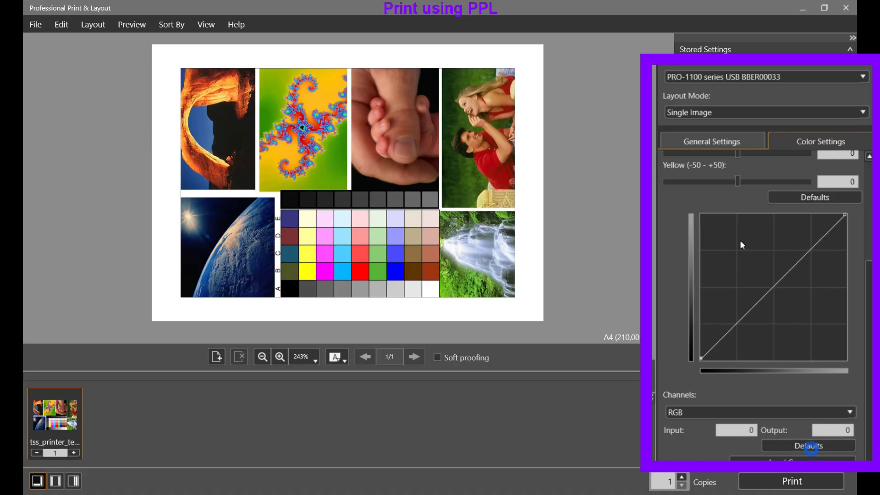
left_click(713, 147)
Turn on Borderless Printing for the test chart and send it to print
scroll(718, 321, "up", 3)
scroll(717, 343, "up", 10)
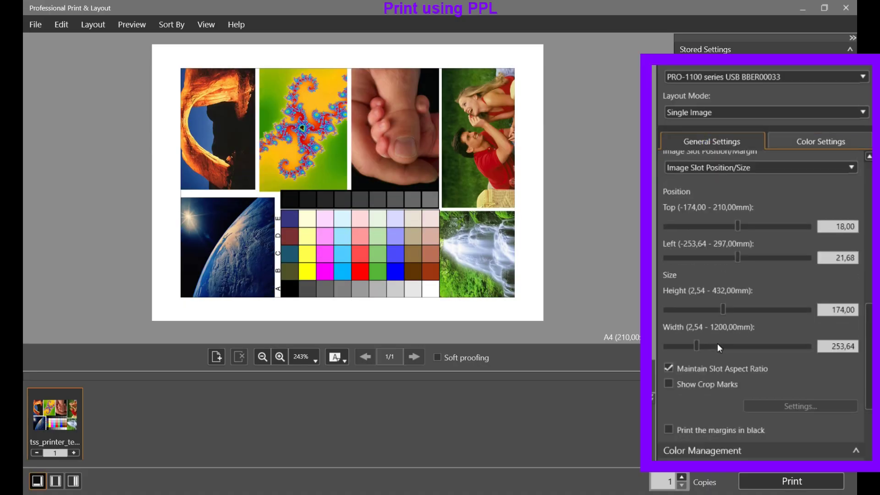
scroll(719, 347, "up", 3)
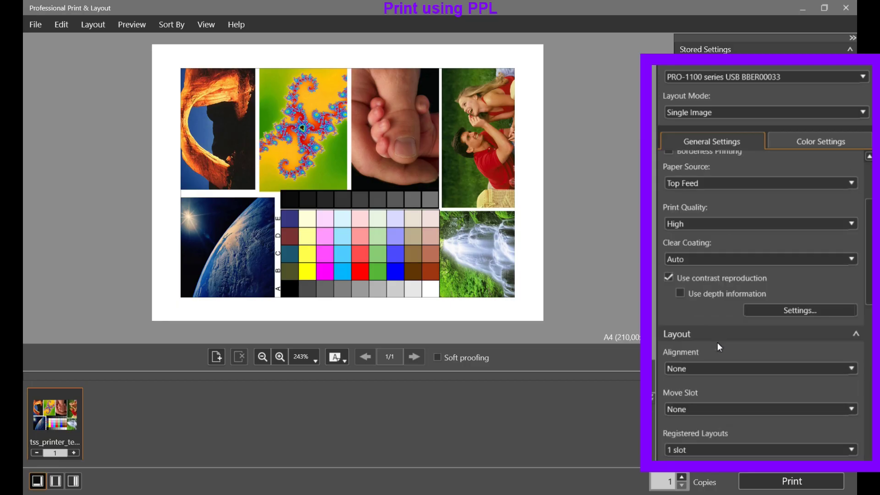
scroll(717, 347, "up", 3)
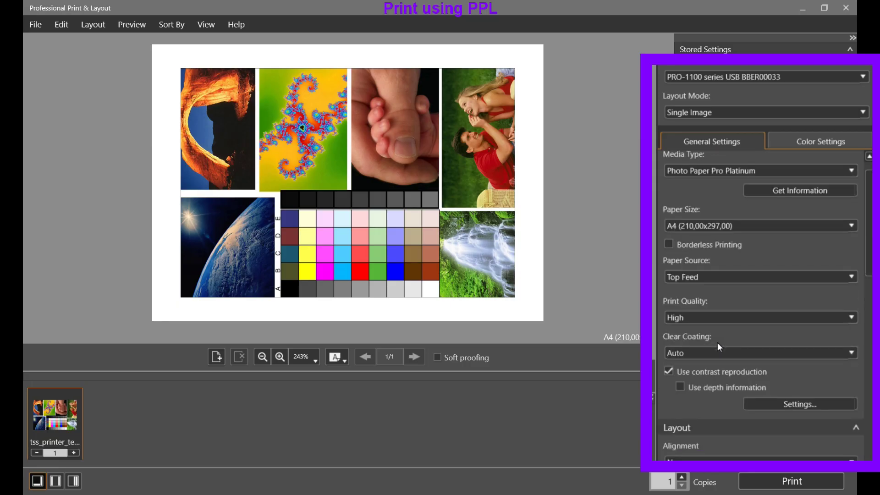
left_click(670, 247)
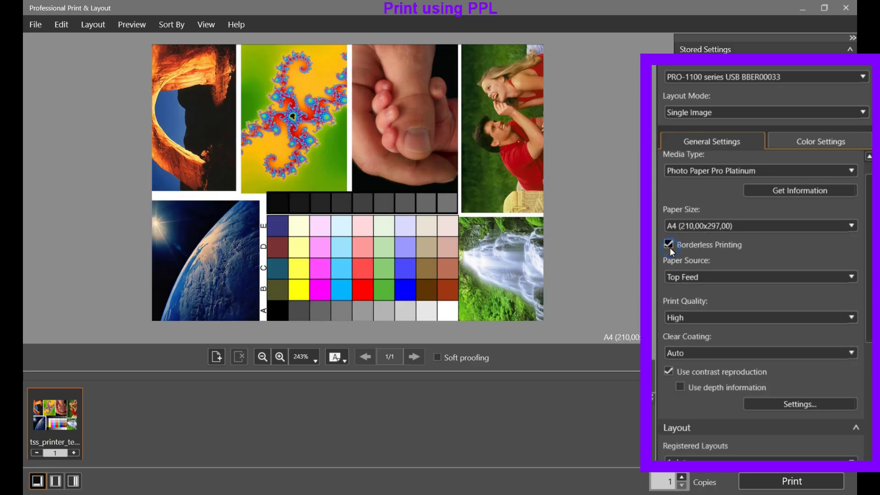
left_click(775, 487)
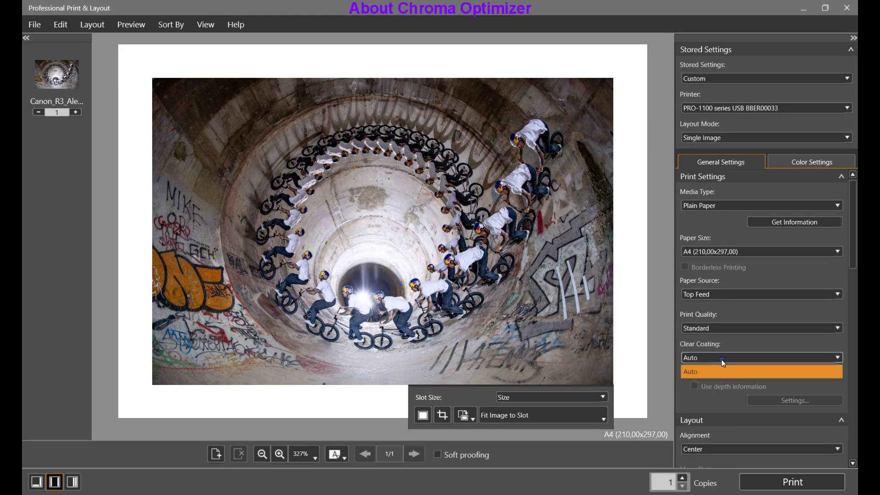
Choose Photo Paper Pro Platinum as the media, keeping clear coating on Auto
left_click(721, 360)
left_click(706, 207)
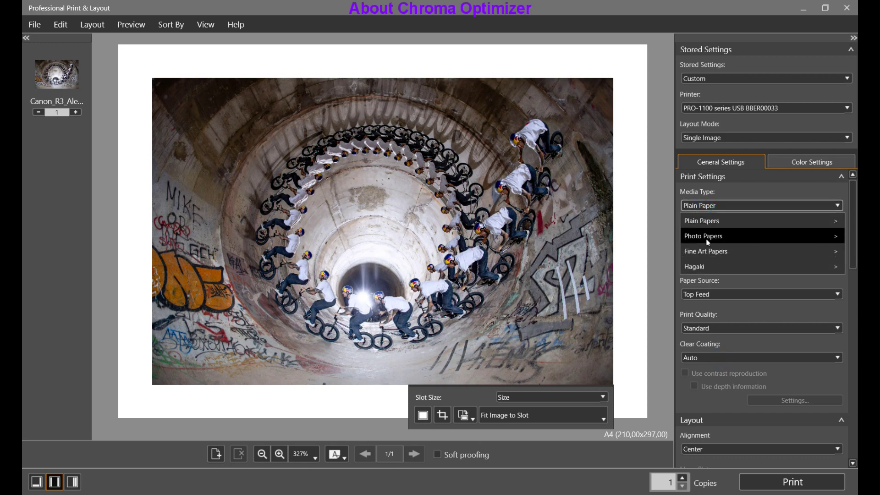
mouse_move(708, 243)
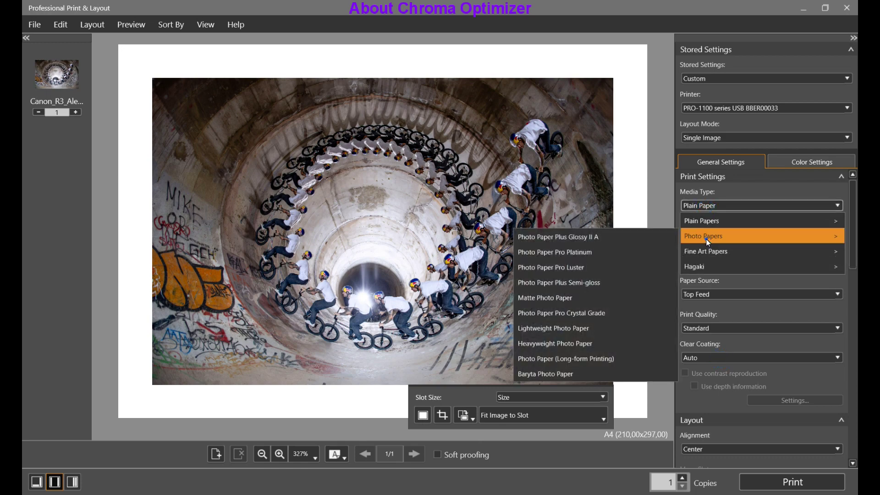
left_click(575, 257)
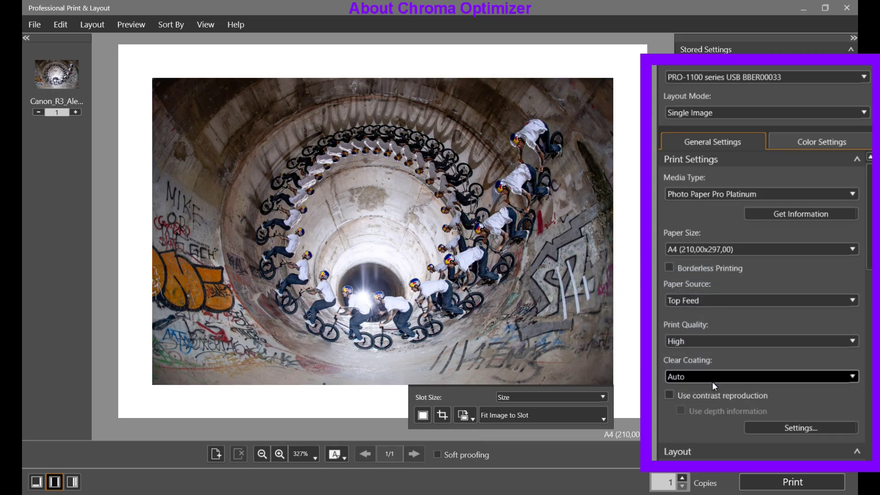
left_click(712, 381)
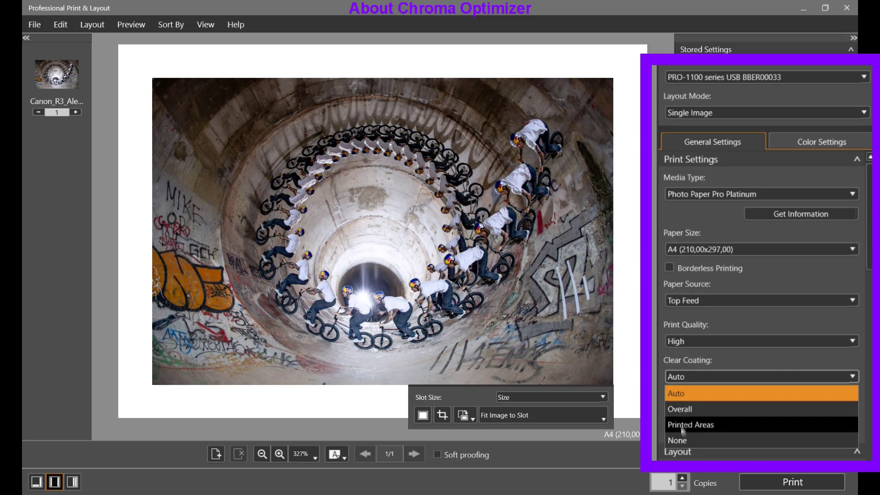
left_click(723, 325)
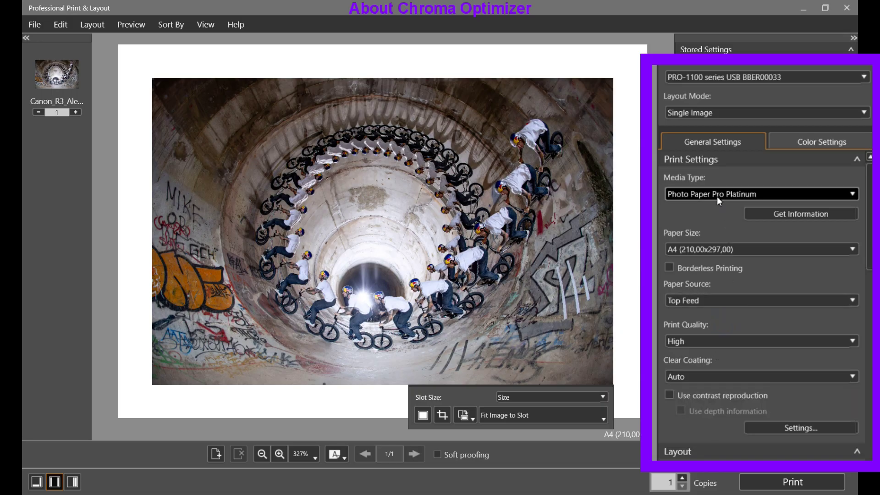
Switch the media to Premium Fine Art Rough, with clear coating left on Auto
left_click(717, 195)
mouse_move(705, 248)
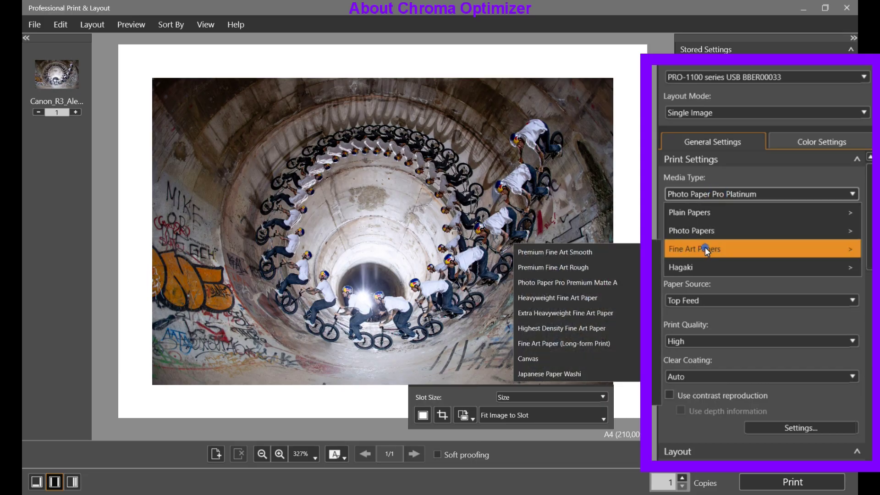
left_click(570, 270)
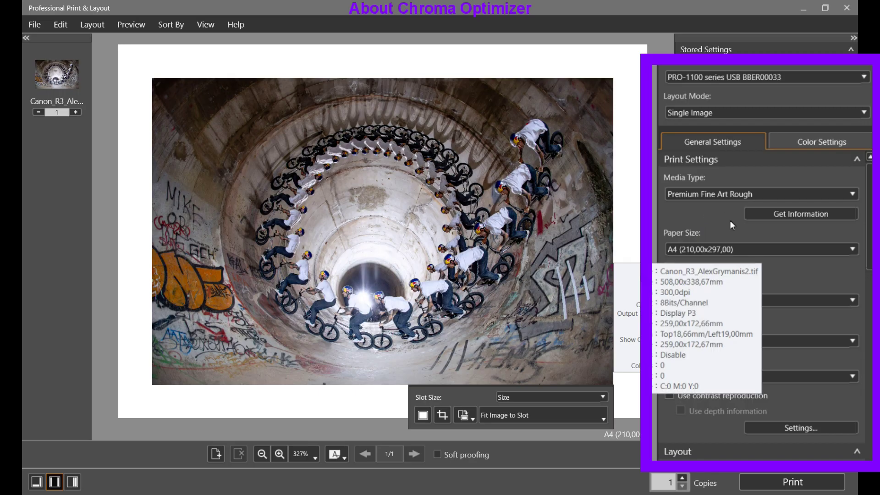
left_click(731, 378)
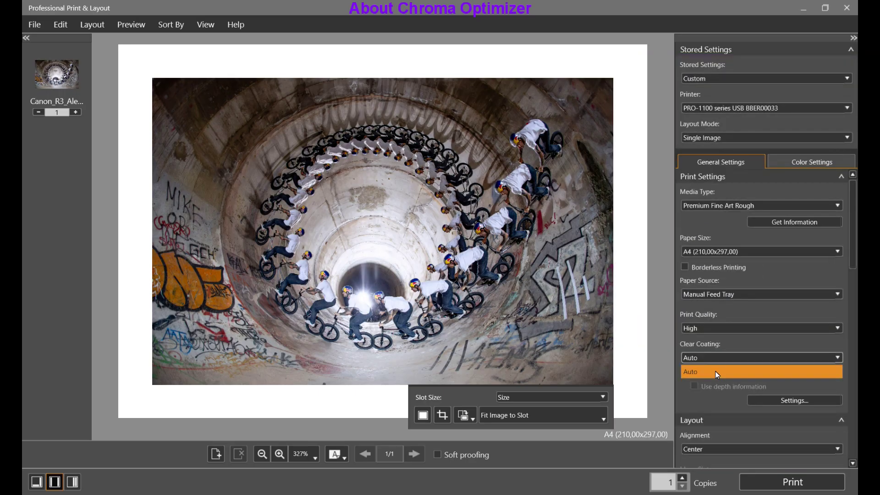
left_click(730, 210)
left_click(730, 208)
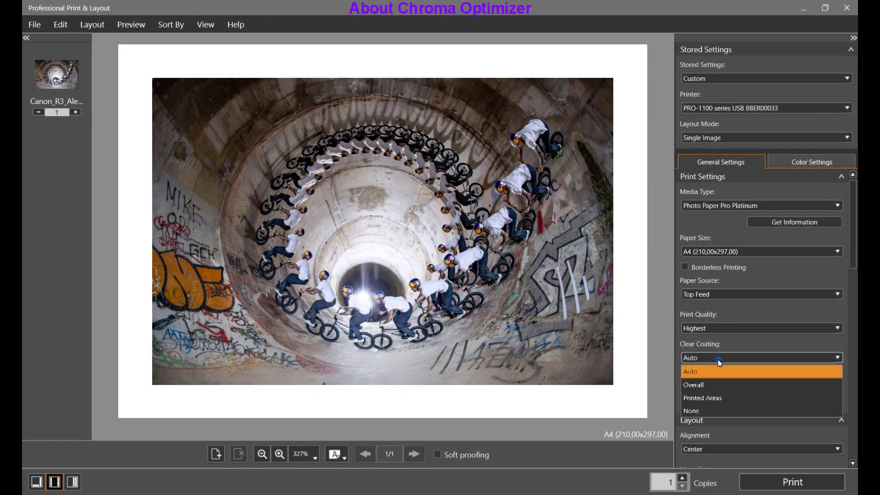
Set clear coating to None and queue the BMX photo for printing
left_click(697, 411)
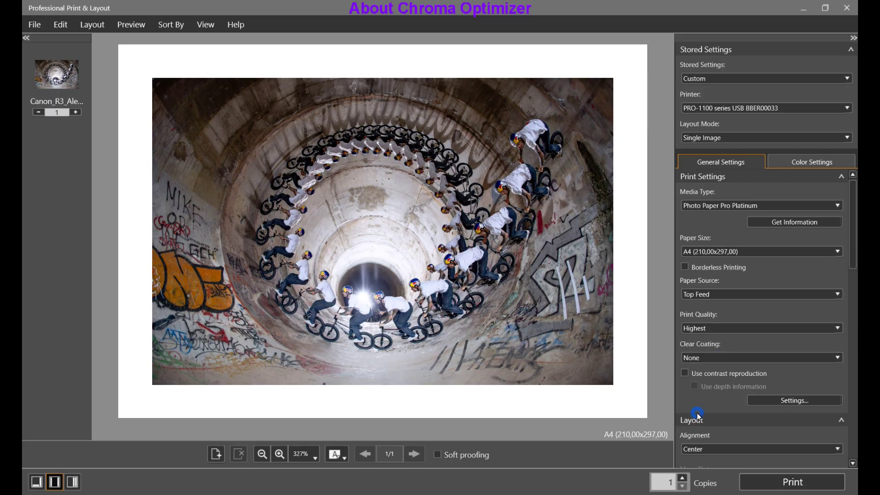
left_click(778, 490)
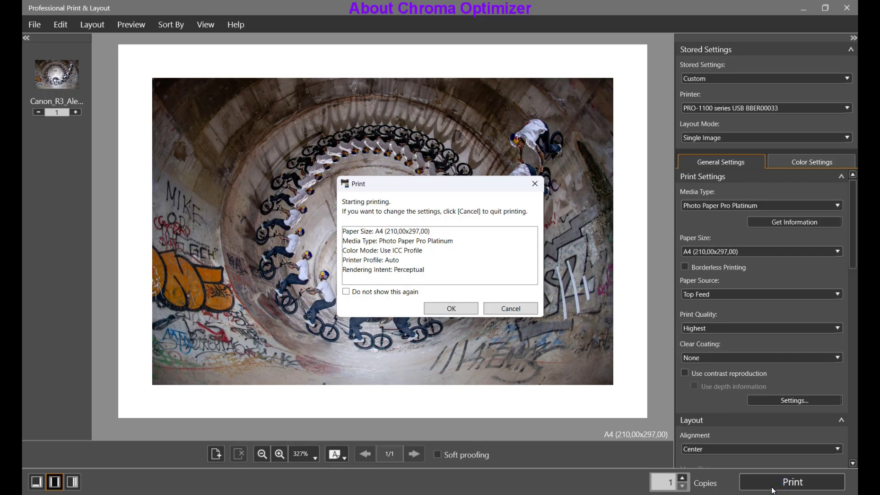
left_click(445, 310)
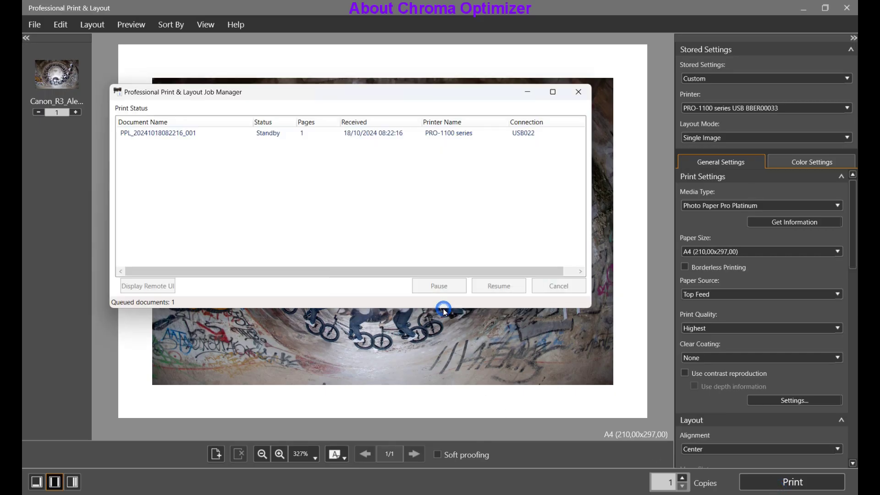